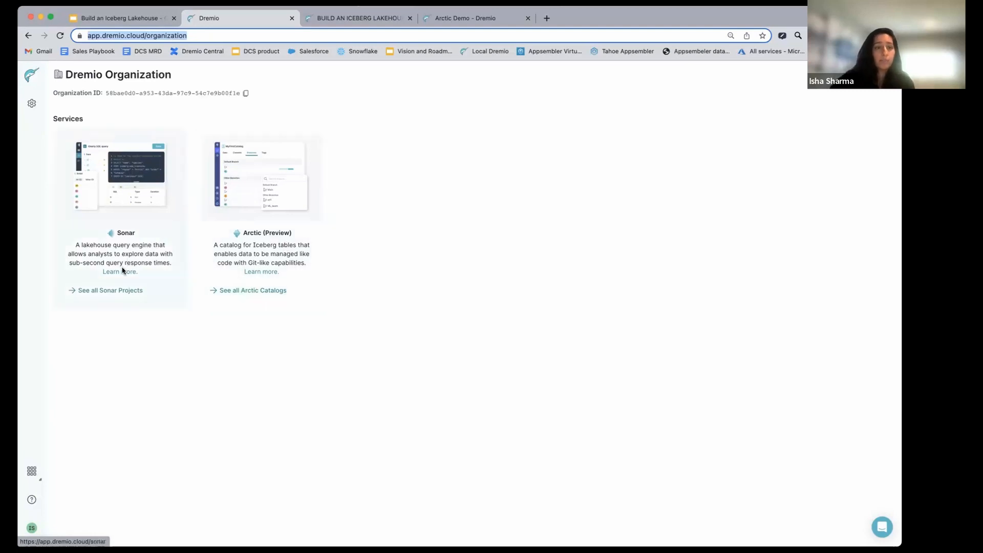
Step: In the Sonar project First Project, start adding an Amazon S3 data source named S3
{"action": "left_click", "coordinate": [118, 291]}
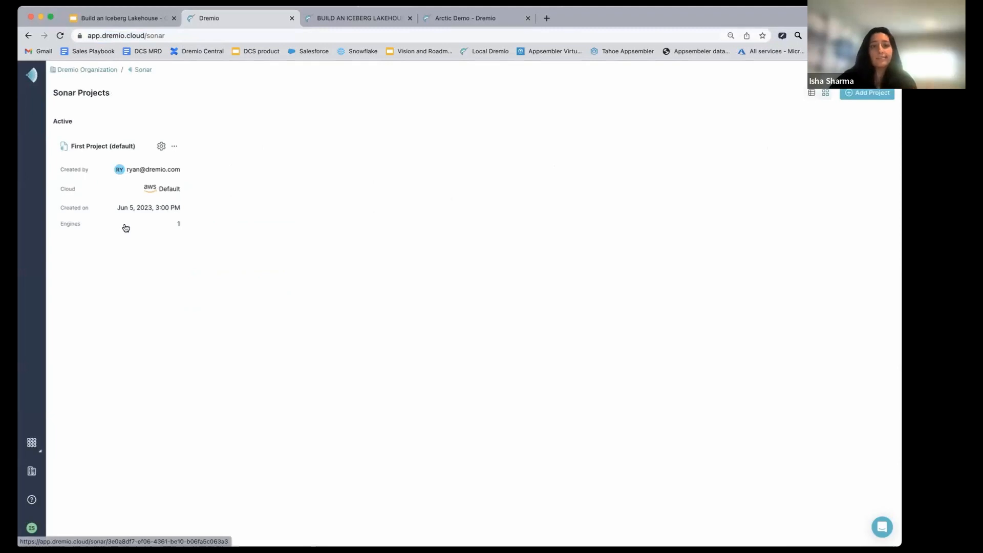
{"action": "left_click", "coordinate": [125, 228]}
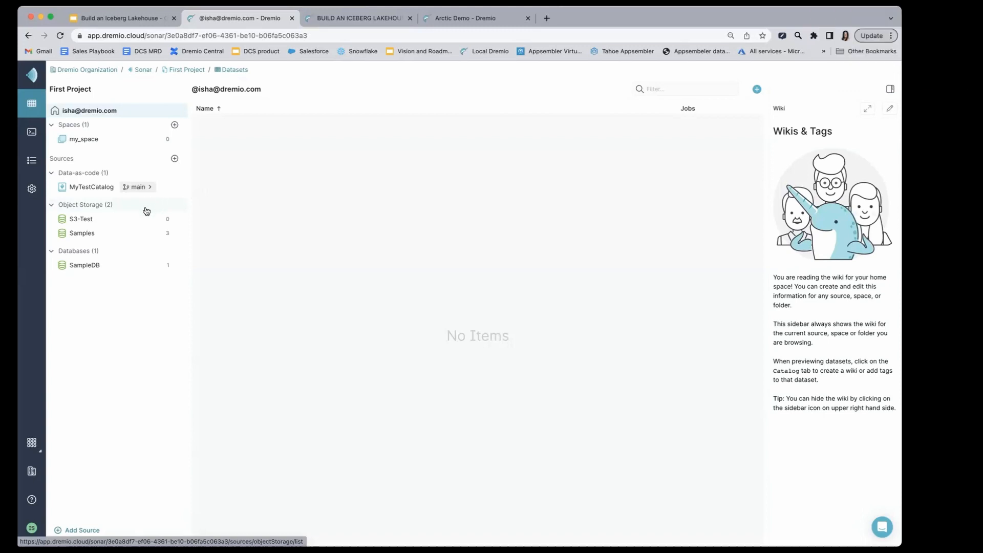
{"action": "left_click", "coordinate": [82, 531]}
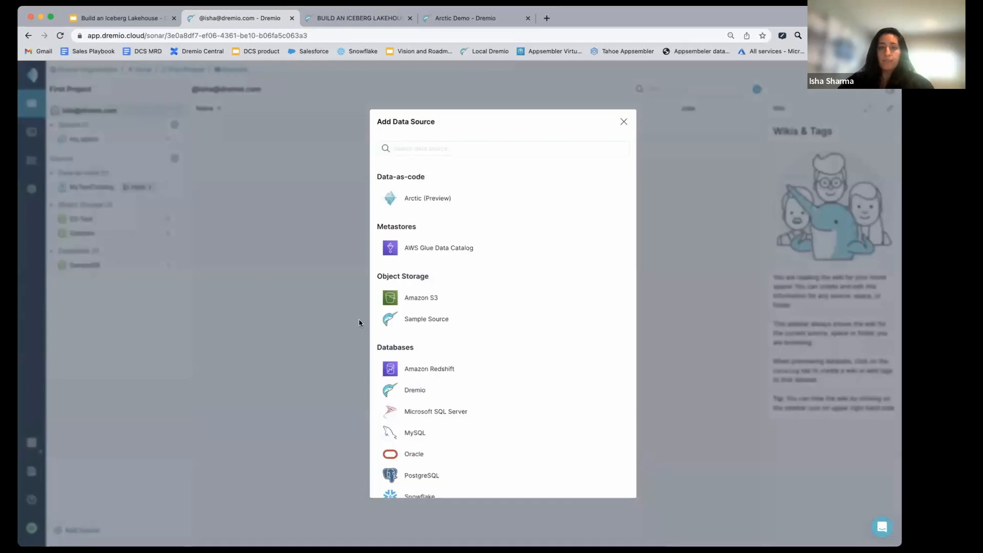
{"action": "left_click", "coordinate": [454, 303]}
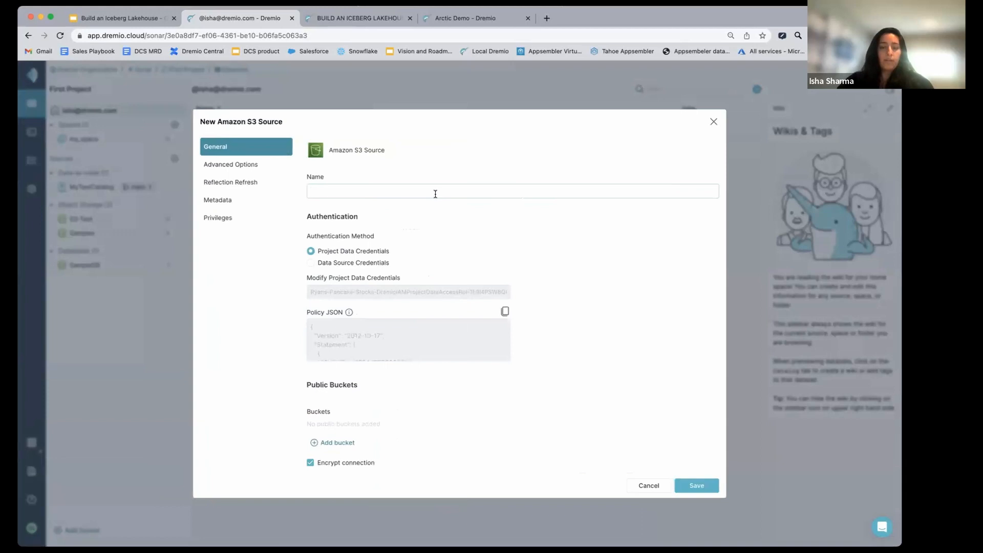
{"action": "left_click", "coordinate": [435, 194]}
{"action": "type", "text": "S3"}
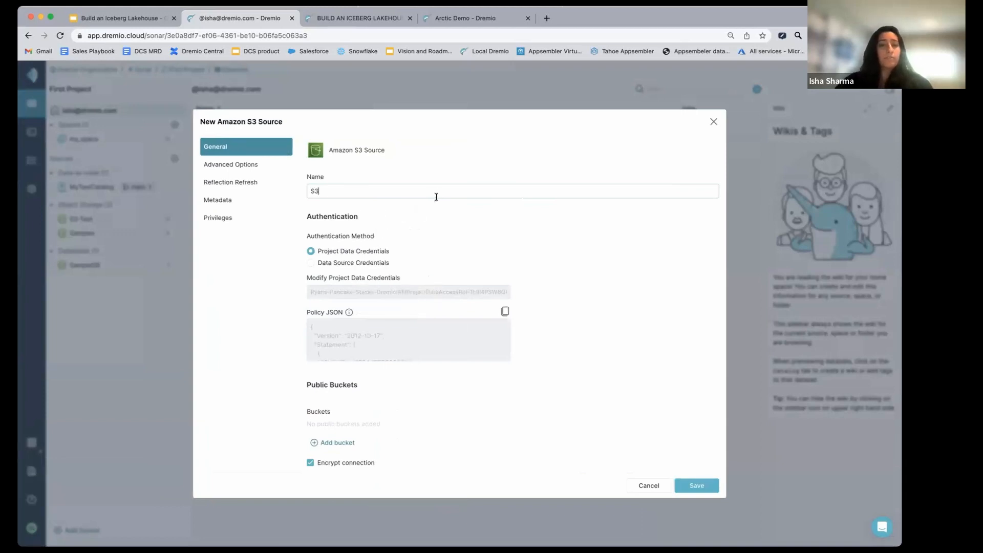
Step: Set the S3 source's authentication method to Data Source Credentials using an Access Key
{"action": "scroll", "coordinate": [471, 217], "scroll_direction": "down", "scroll_amount": 1}
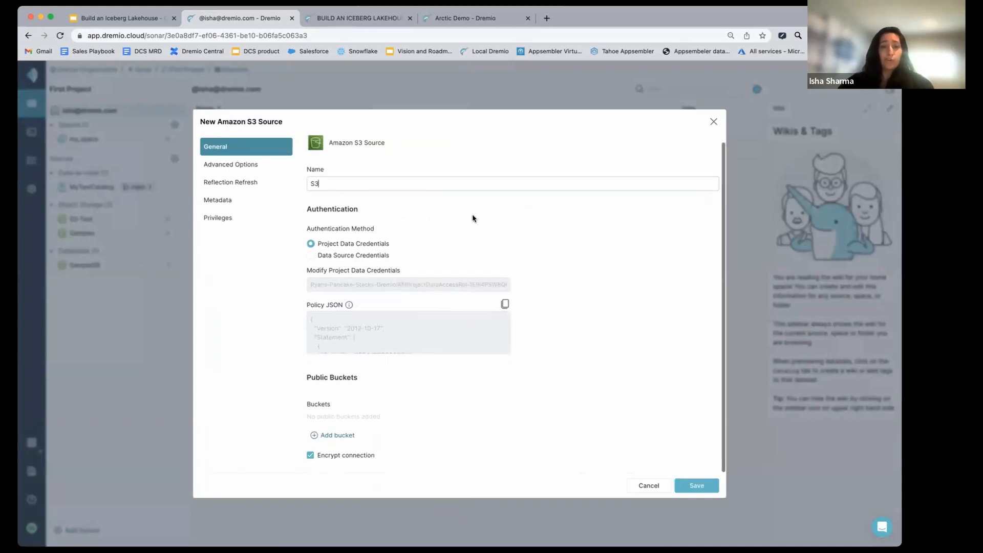
{"action": "left_click", "coordinate": [383, 257]}
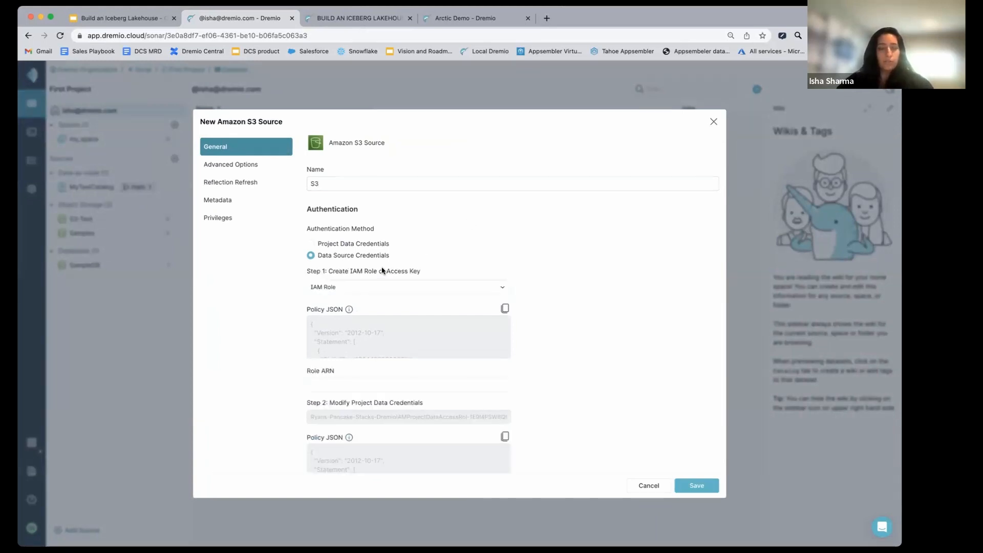
{"action": "left_click", "coordinate": [378, 285]}
{"action": "left_click", "coordinate": [378, 318]}
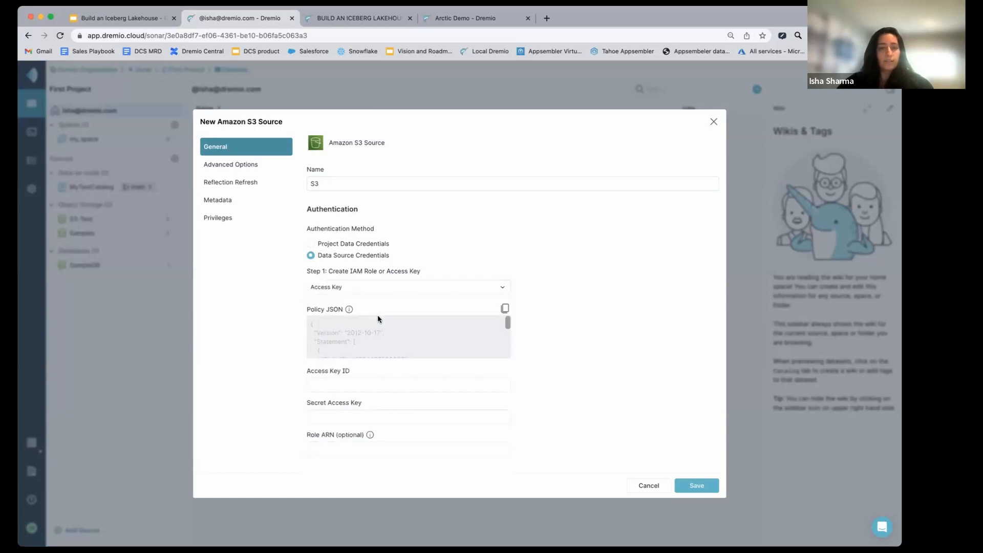
{"action": "scroll", "coordinate": [379, 328], "scroll_direction": "down", "scroll_amount": 3}
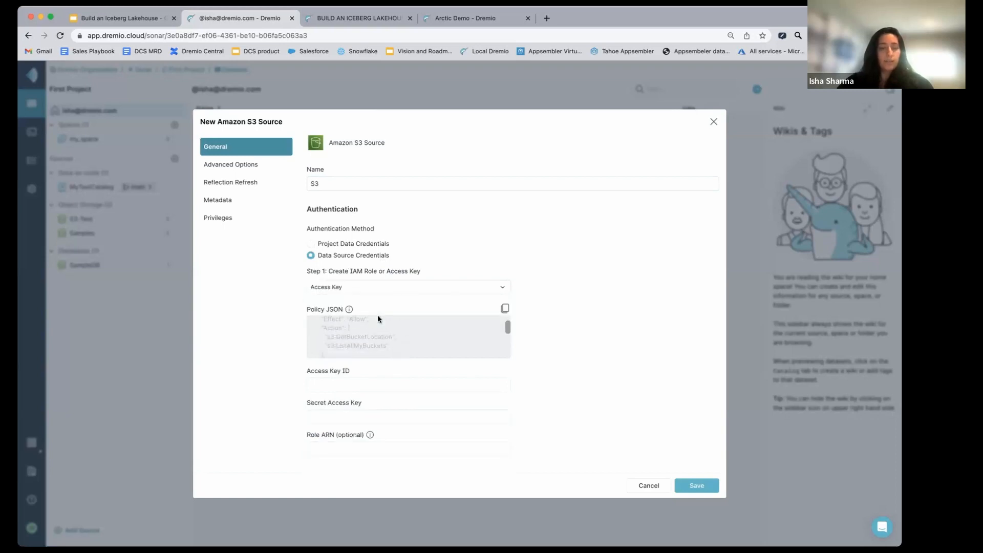
Step: Copy the access key ID from the BUILD AN ICEBERG LAKEHOUSE script into the S3 source's Access Key ID field
{"action": "left_click", "coordinate": [338, 23]}
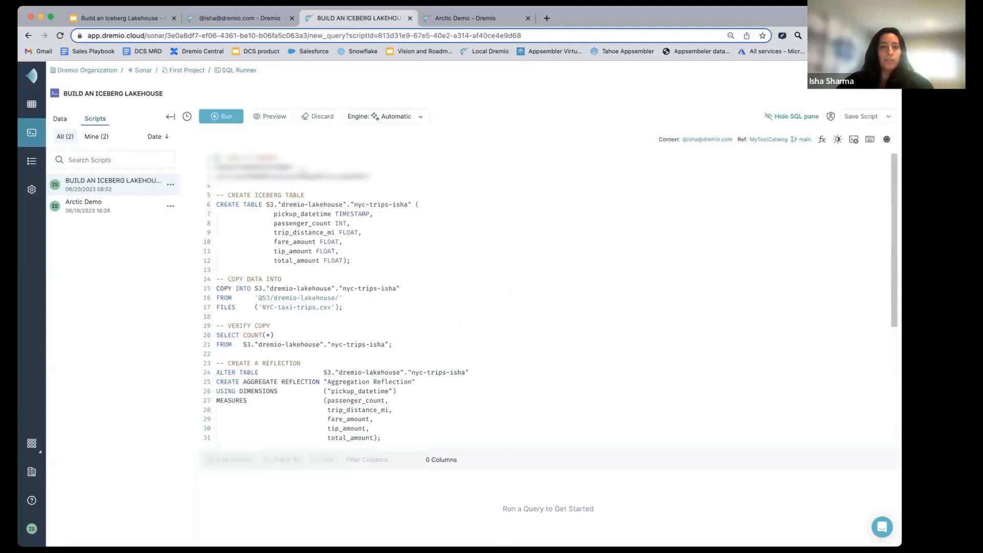
{"action": "left_click_drag", "start_coordinate": [299, 166], "coordinate": [215, 168]}
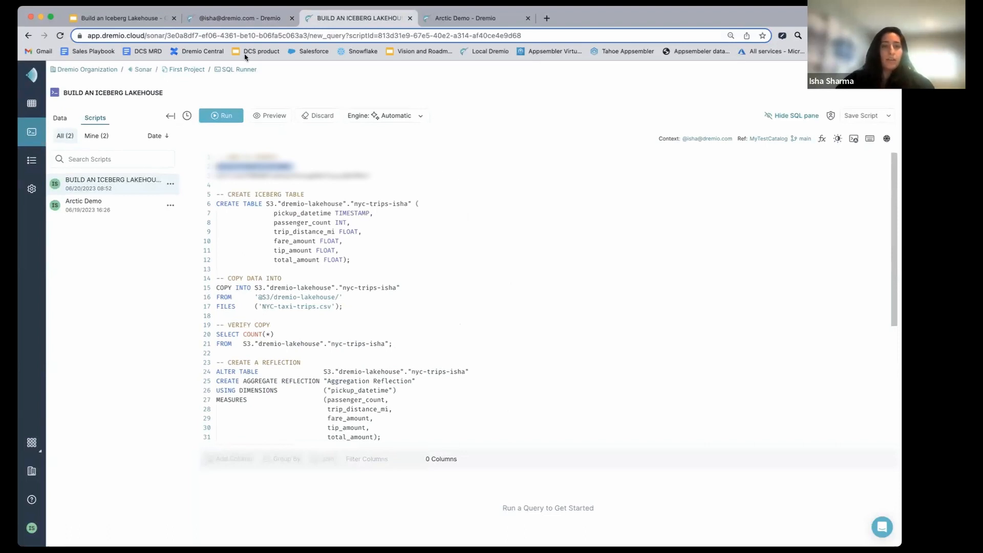
{"action": "left_click", "coordinate": [230, 21]}
{"action": "left_click", "coordinate": [395, 386]}
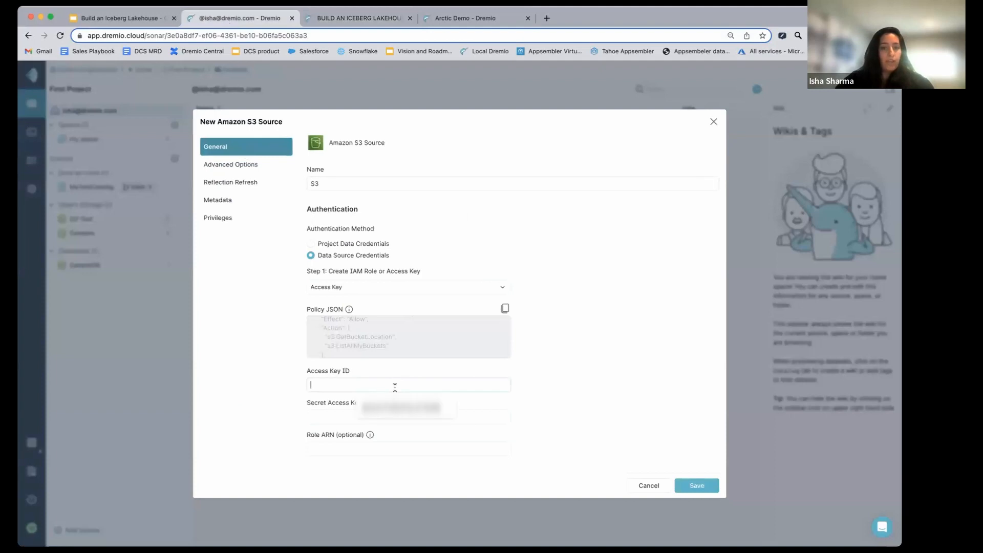
{"action": "key", "text": "super+v"}
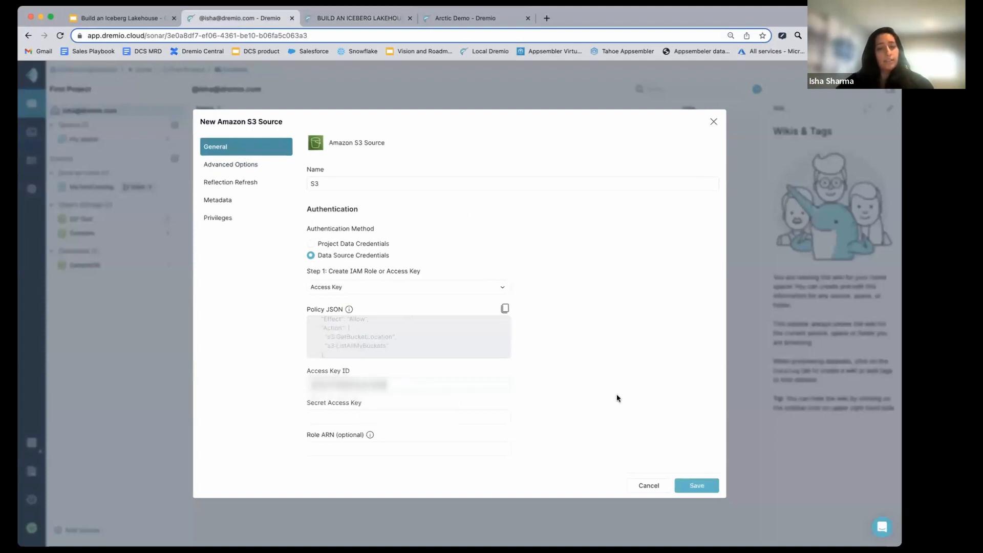
Step: Copy the secret access key from the script into the S3 source's Secret Access Key field and save the source
{"action": "left_click", "coordinate": [334, 19]}
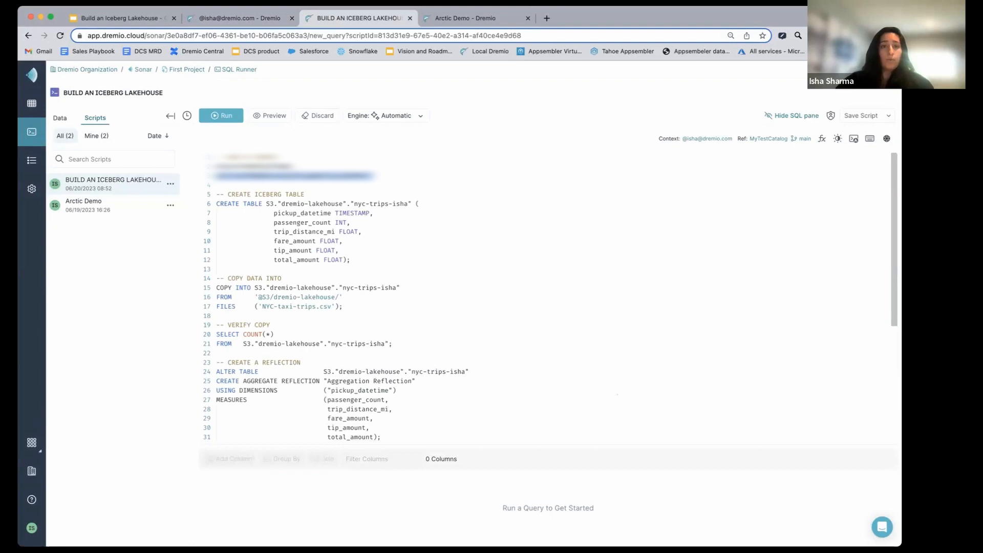
{"action": "left_click", "coordinate": [239, 17]}
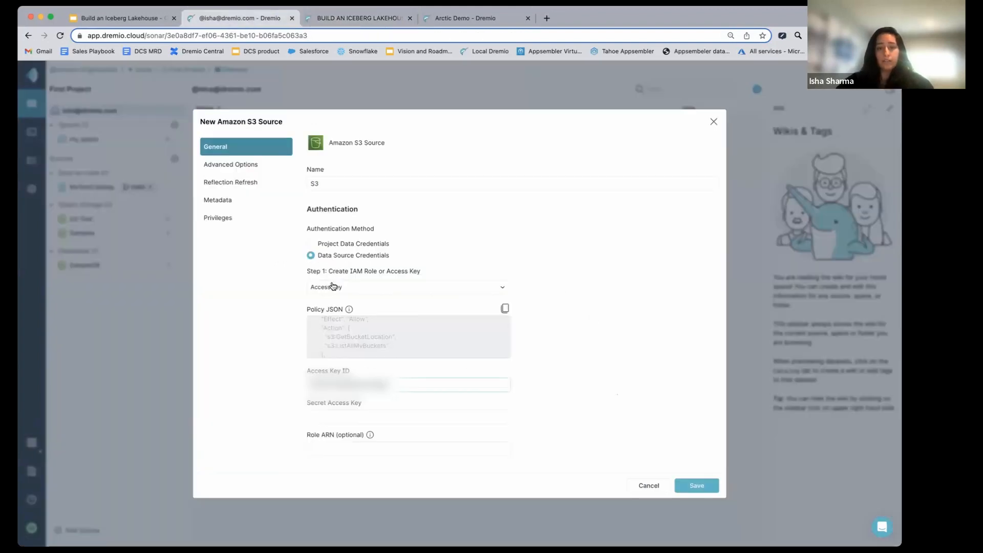
{"action": "left_click", "coordinate": [360, 422]}
{"action": "key", "text": "ctrl+v"}
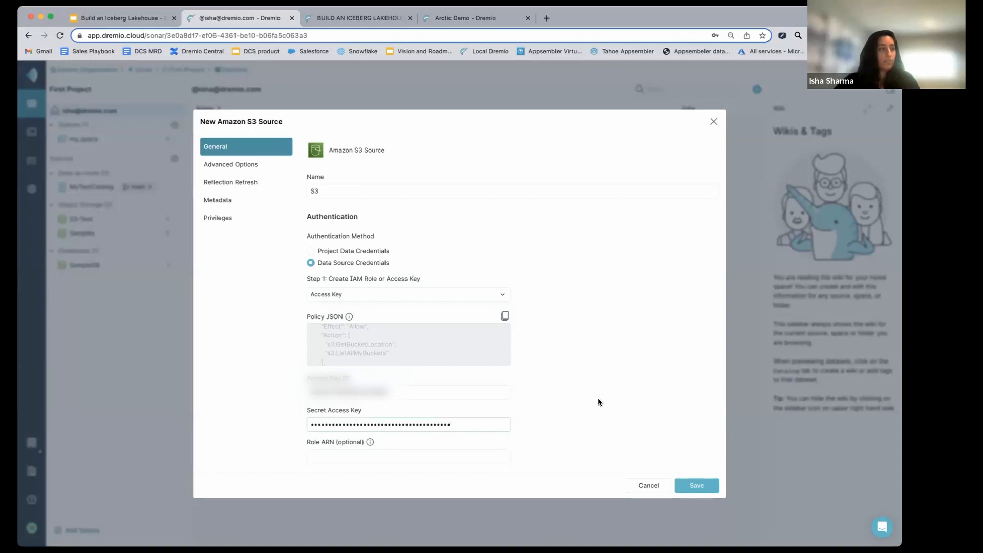
{"action": "left_click", "coordinate": [693, 488]}
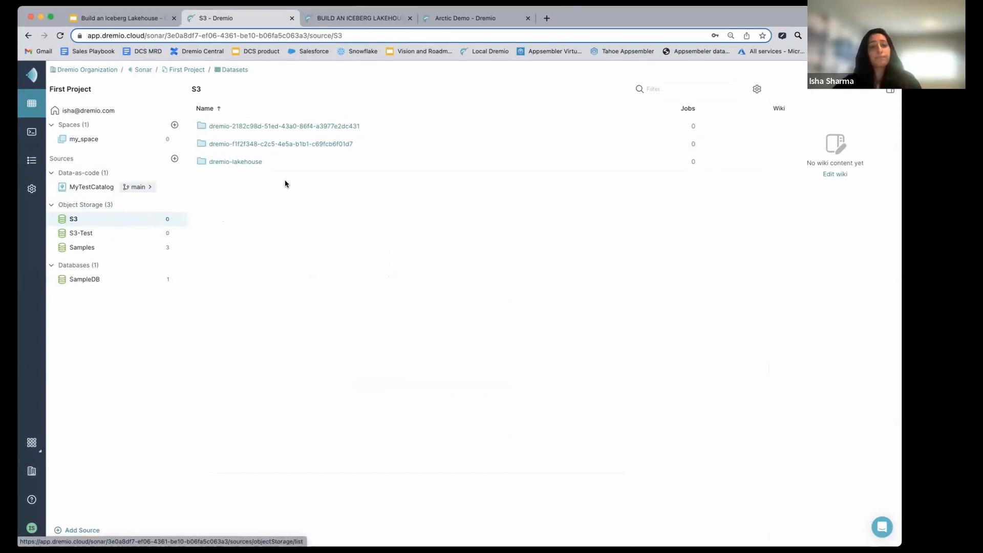
Step: Open the S3 source's dremio-lakehouse folder, and bring up the BUILD AN ICEBERG LAKEHOUSE script in the SQL Runner
{"action": "left_click", "coordinate": [251, 167]}
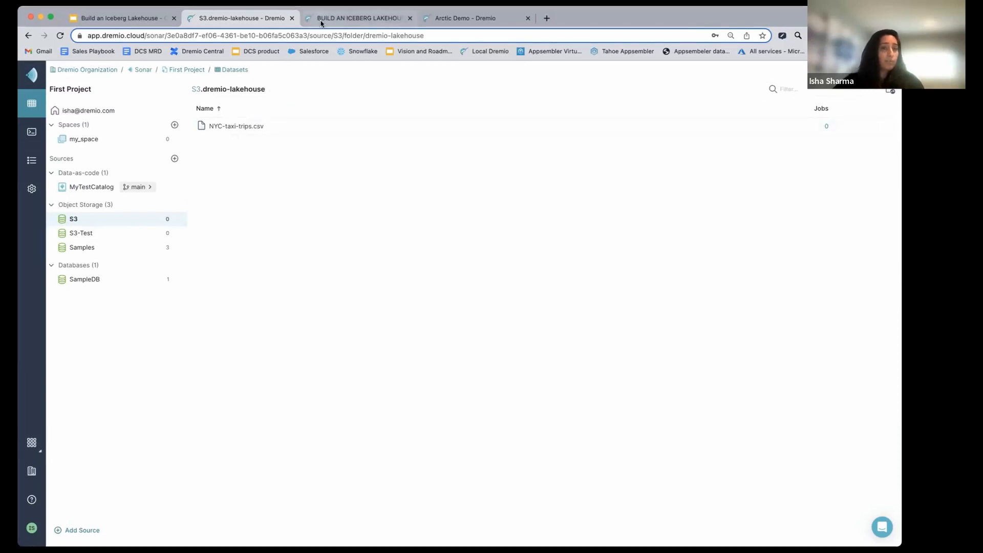
{"action": "left_click", "coordinate": [30, 136]}
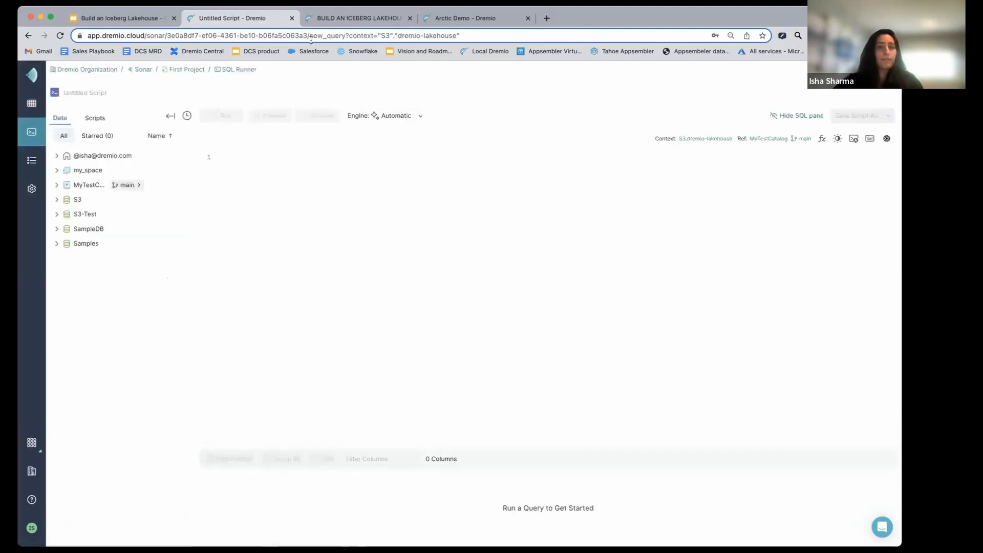
{"action": "left_click", "coordinate": [321, 19]}
{"action": "scroll", "coordinate": [312, 227], "scroll_direction": "down", "scroll_amount": 3}
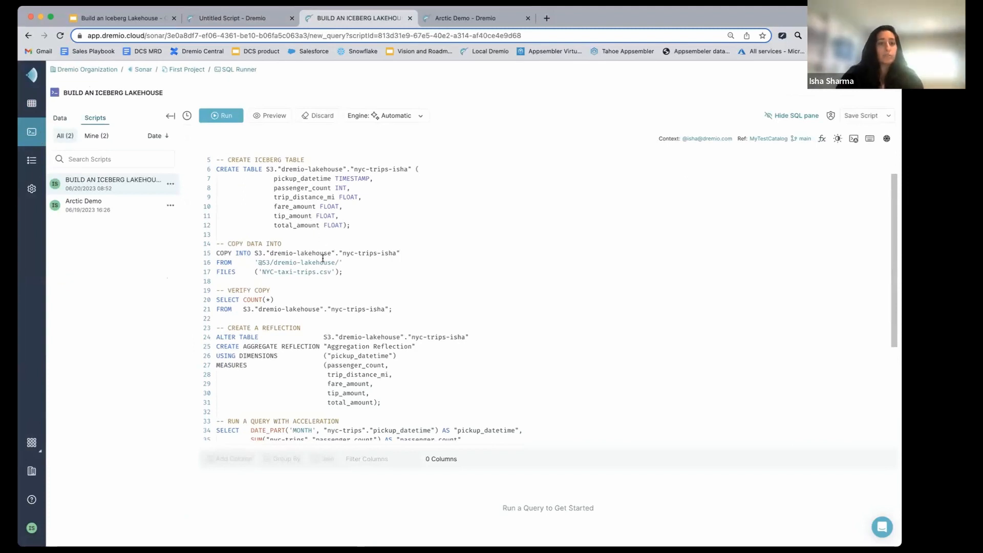
{"action": "scroll", "coordinate": [322, 261], "scroll_direction": "down", "scroll_amount": 1}
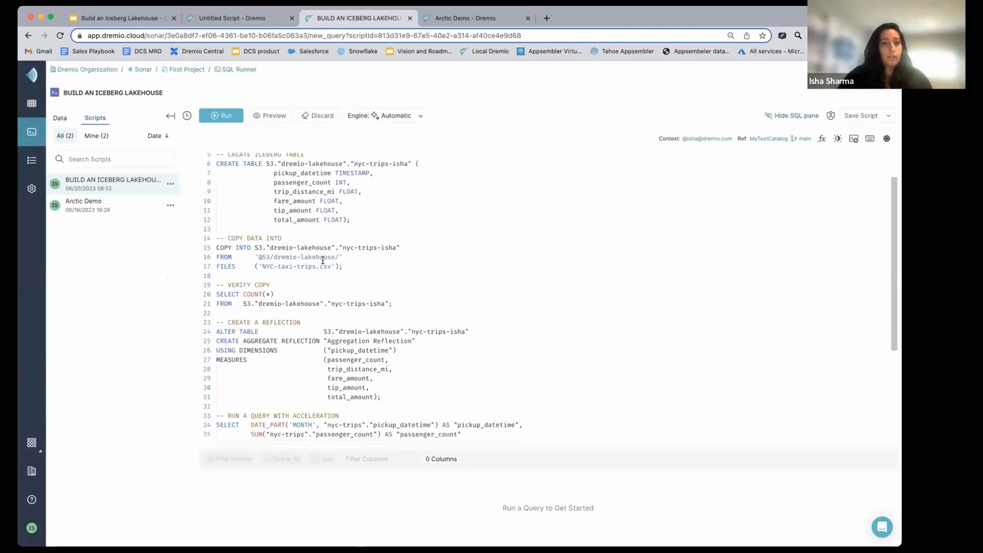
{"action": "scroll", "coordinate": [322, 261], "scroll_direction": "up", "scroll_amount": 1}
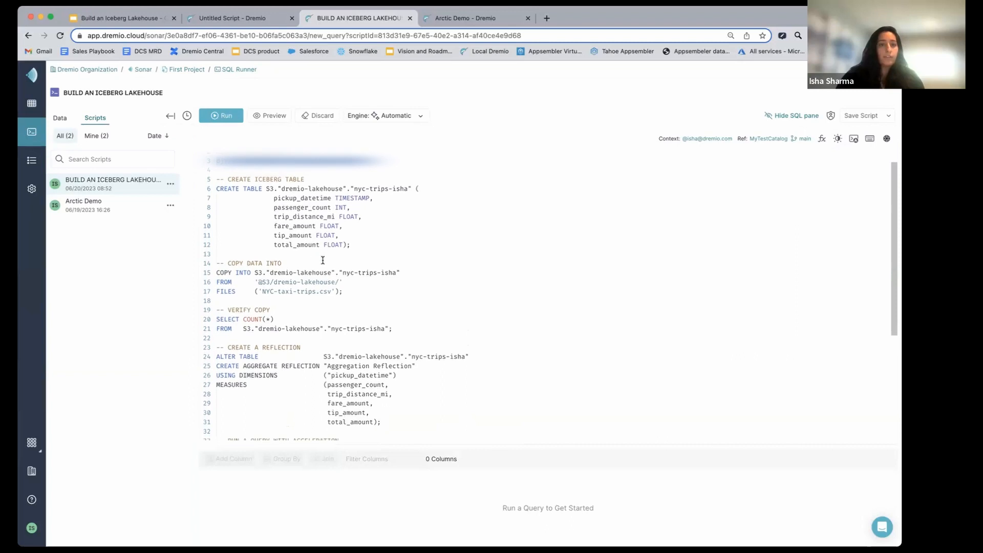
Step: Reload the script page with its data sources listed and expand the S3 source
{"action": "left_click", "coordinate": [61, 119]}
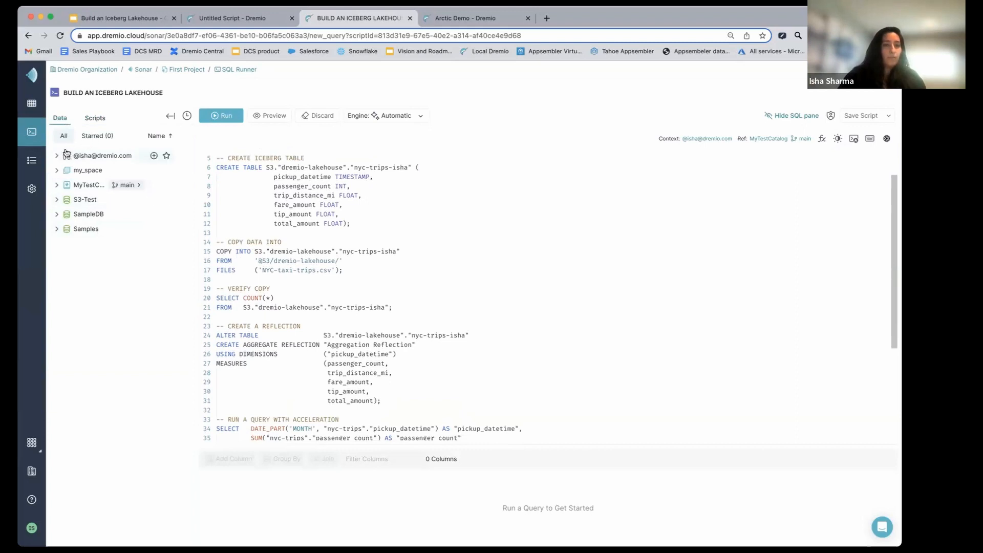
{"action": "left_click", "coordinate": [60, 36]}
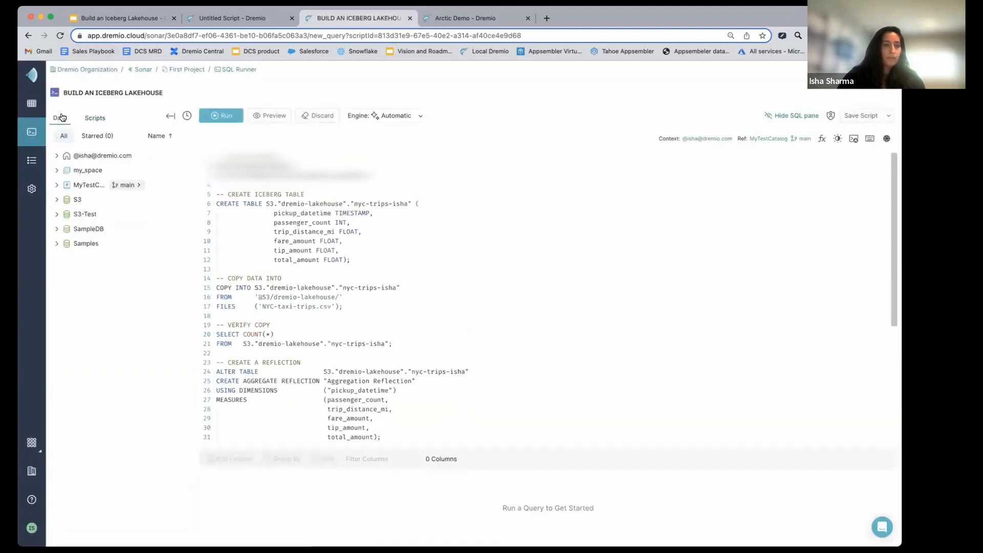
{"action": "left_click", "coordinate": [57, 200]}
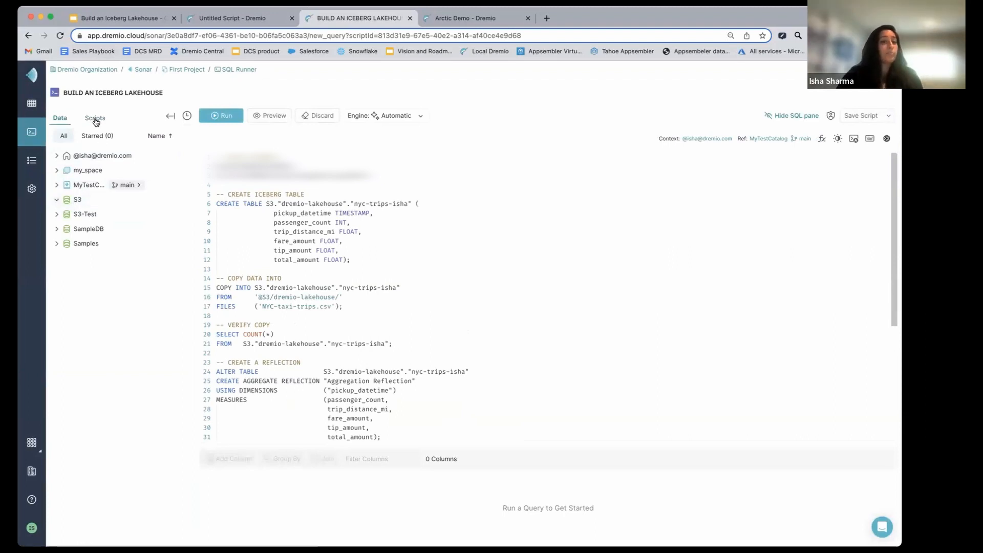
Step: Run only the script's CREATE TABLE statement to create the NYC trips Iceberg table in S3's dremio-lakehouse folder
{"action": "scroll", "coordinate": [370, 239], "scroll_direction": "down", "scroll_amount": 1}
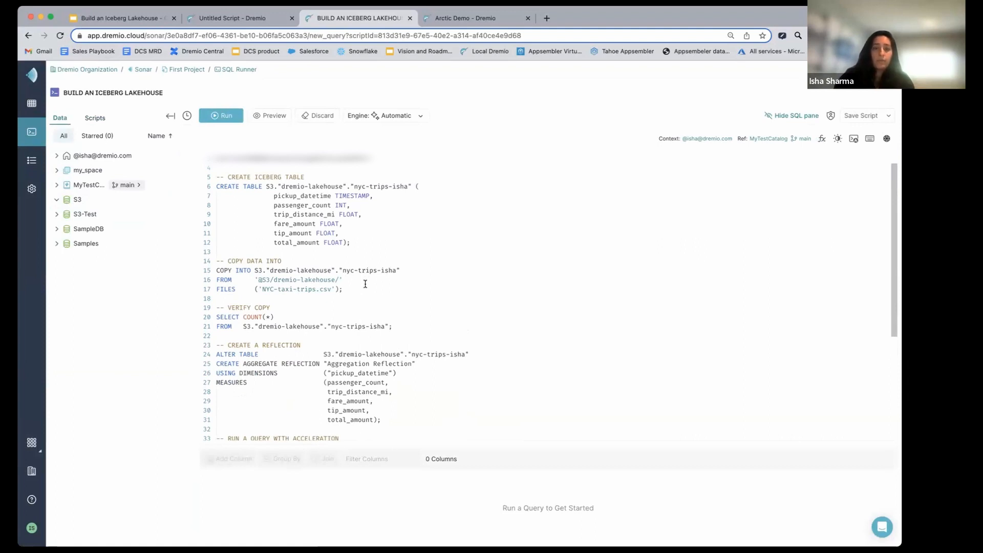
{"action": "left_click_drag", "start_coordinate": [355, 242], "coordinate": [207, 190]}
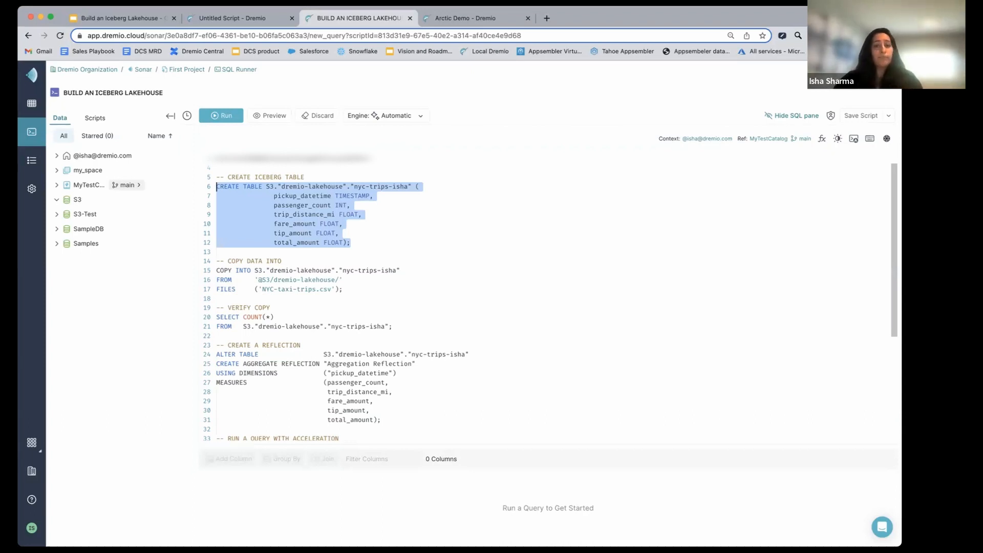
{"action": "double_click", "coordinate": [397, 188]}
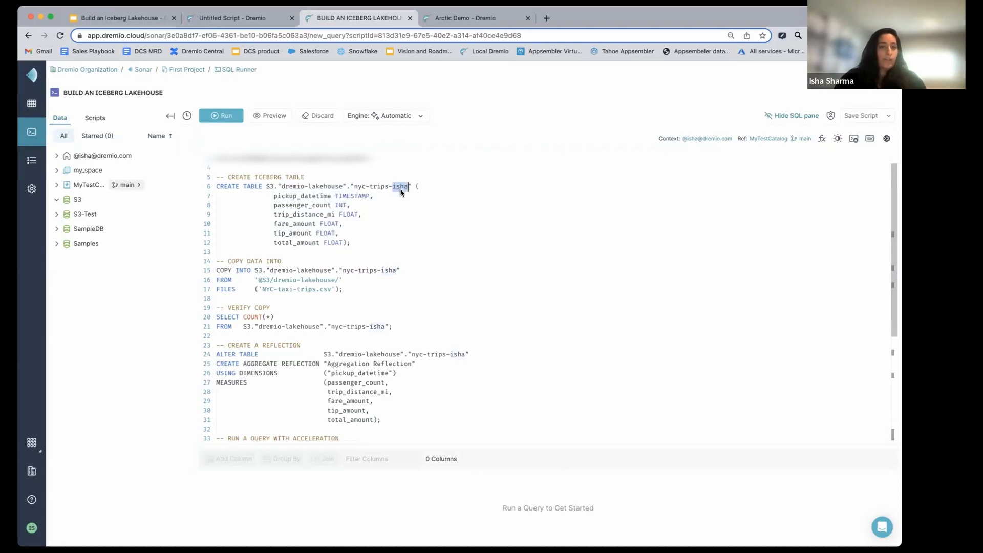
{"action": "left_click_drag", "start_coordinate": [351, 242], "coordinate": [214, 186]}
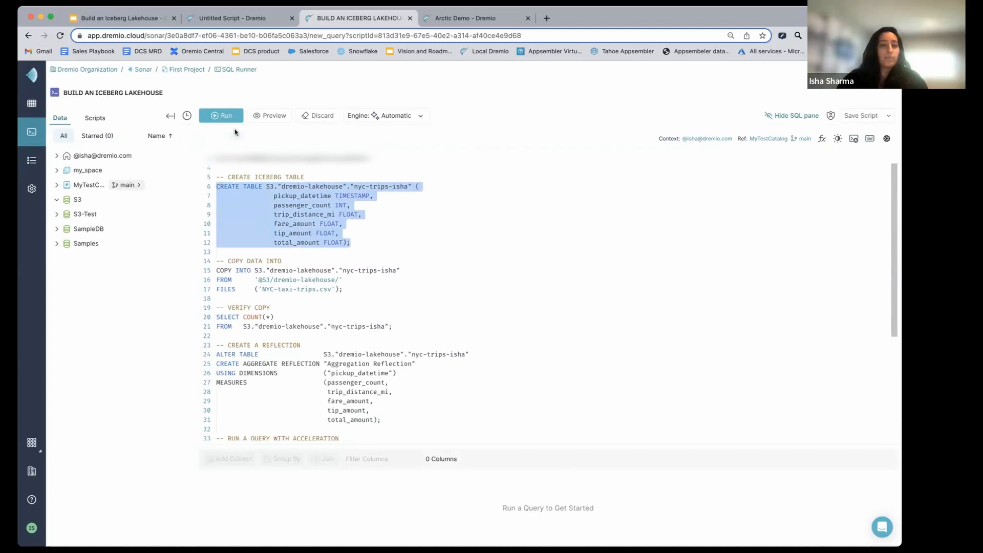
{"action": "left_click", "coordinate": [227, 117]}
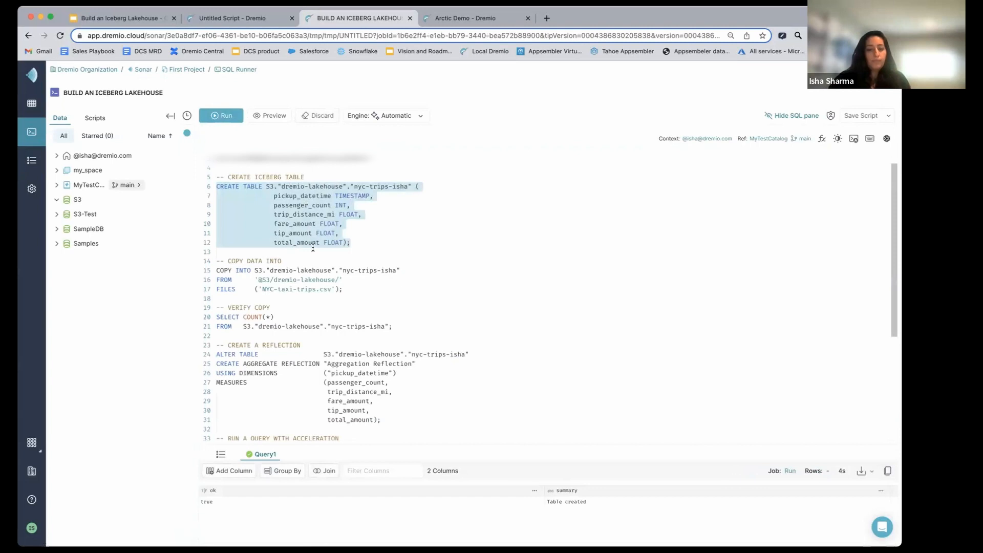
Step: Expand the S3 source and its dremio-lakehouse folder in the data list to check for the NYC trips table
{"action": "left_click", "coordinate": [56, 200]}
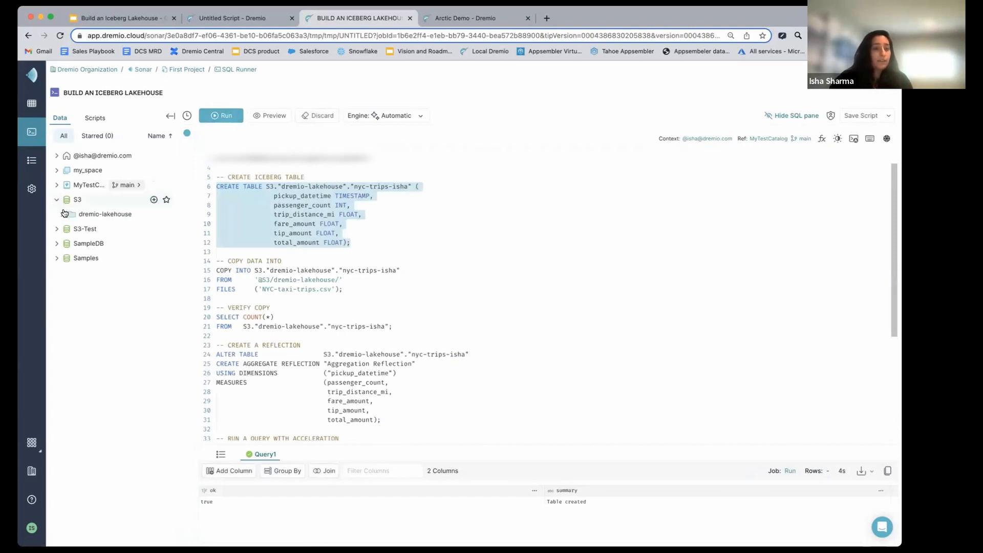
{"action": "left_click", "coordinate": [63, 215]}
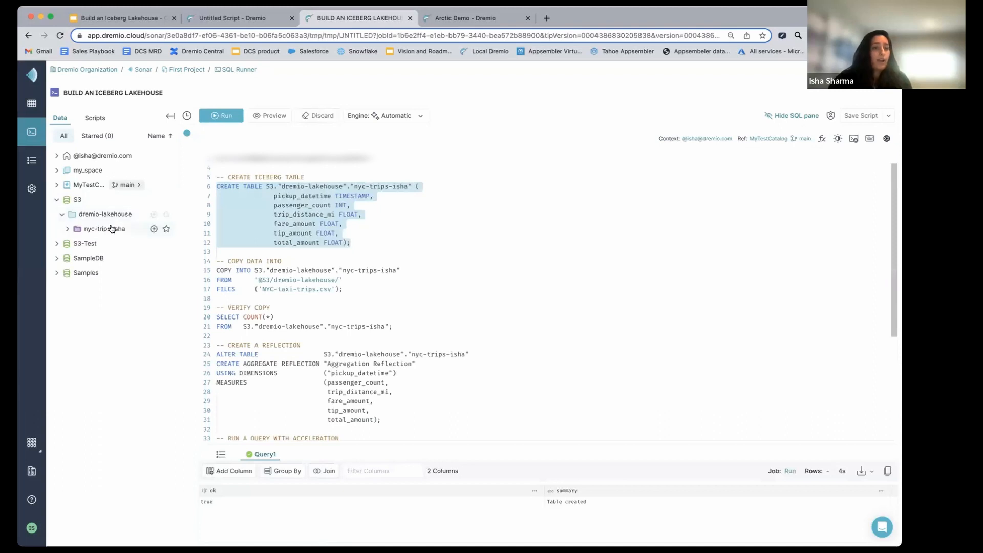
{"action": "mouse_move", "coordinate": [117, 232]}
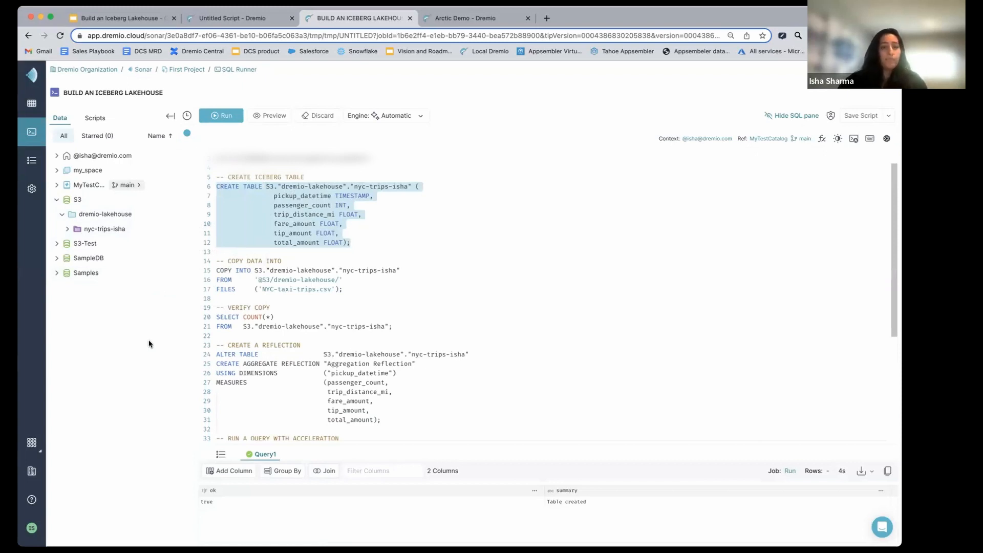
{"action": "scroll", "coordinate": [346, 282], "scroll_direction": "down", "scroll_amount": 3}
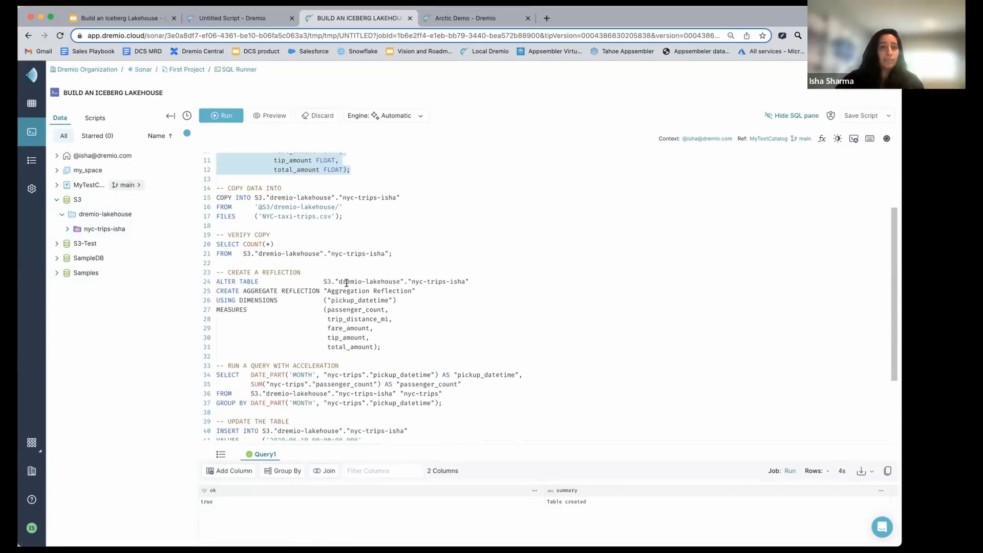
{"action": "scroll", "coordinate": [347, 282], "scroll_direction": "up", "scroll_amount": 3}
{"action": "scroll", "coordinate": [347, 282], "scroll_direction": "down", "scroll_amount": 2}
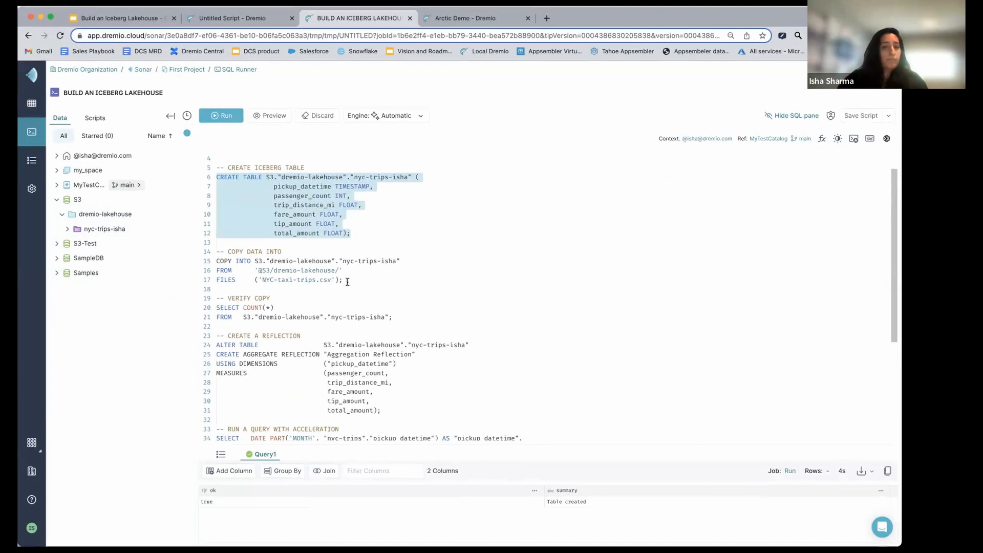
Step: Run only the script's COPY INTO statement to load NYC-taxi-trips.csv from S3's dremio-lakehouse folder into the NYC trips table
{"action": "left_click_drag", "start_coordinate": [348, 280], "coordinate": [195, 262]}
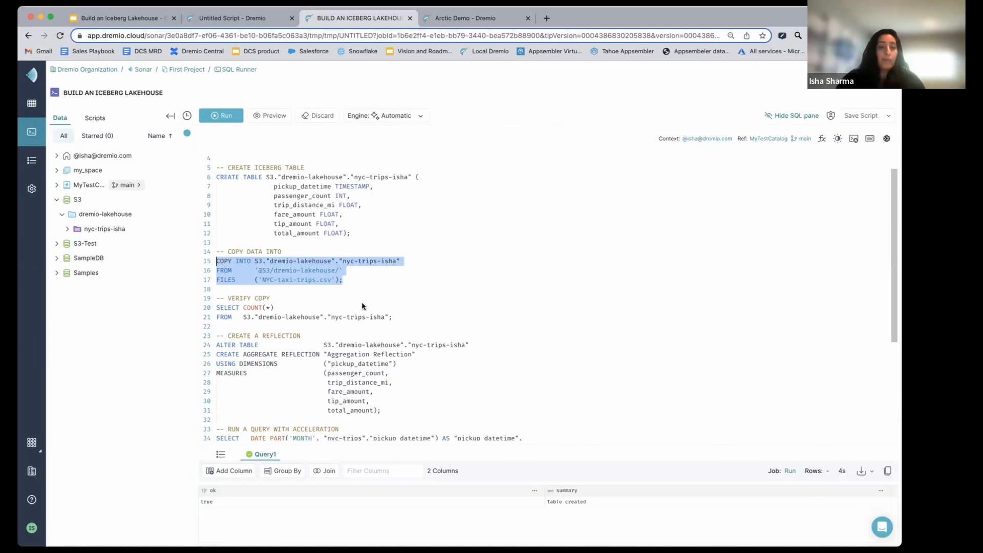
{"action": "left_click", "coordinate": [216, 118]}
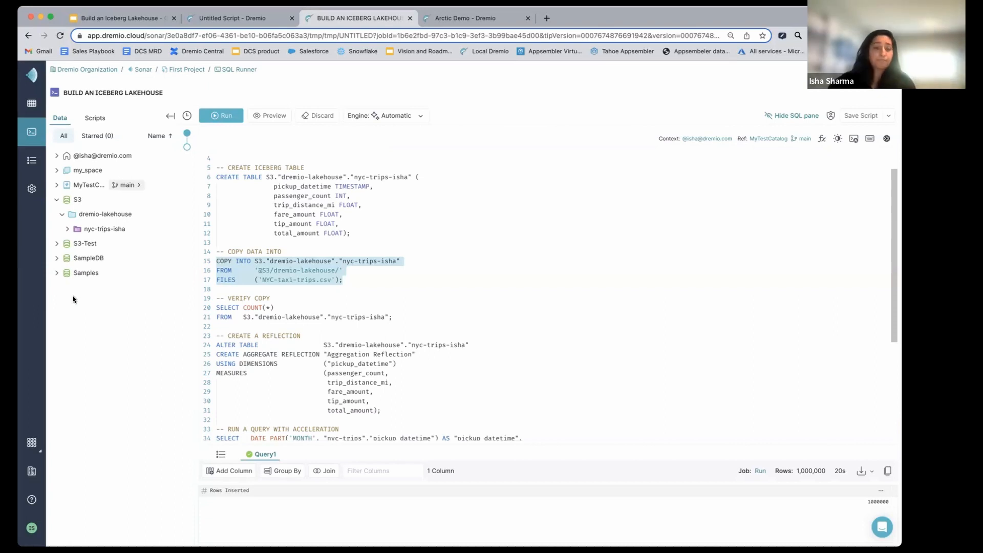
{"action": "left_click", "coordinate": [410, 282]}
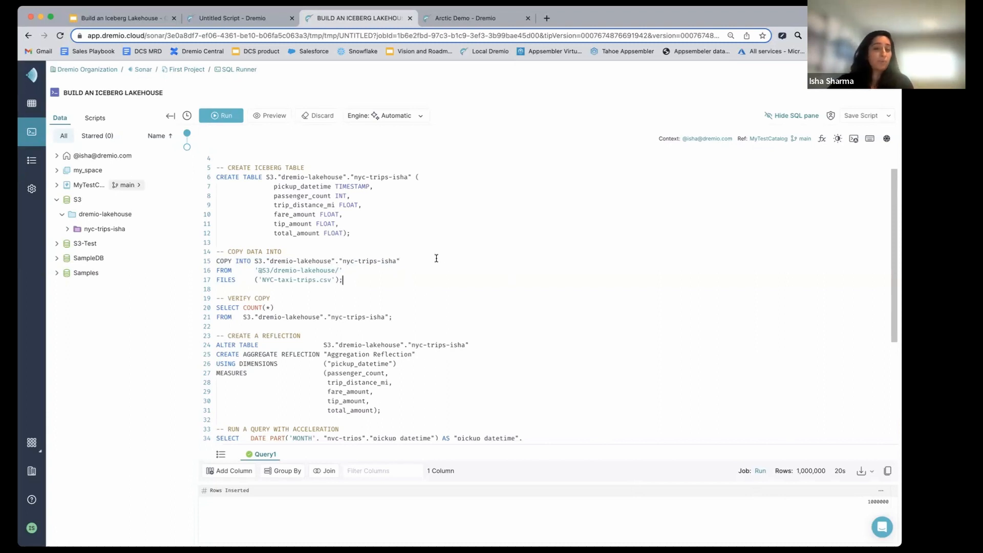
Step: Run only the script's VERIFY COPY statement to count the rows in the NYC trips table
{"action": "scroll", "coordinate": [403, 314], "scroll_direction": "down", "scroll_amount": 1}
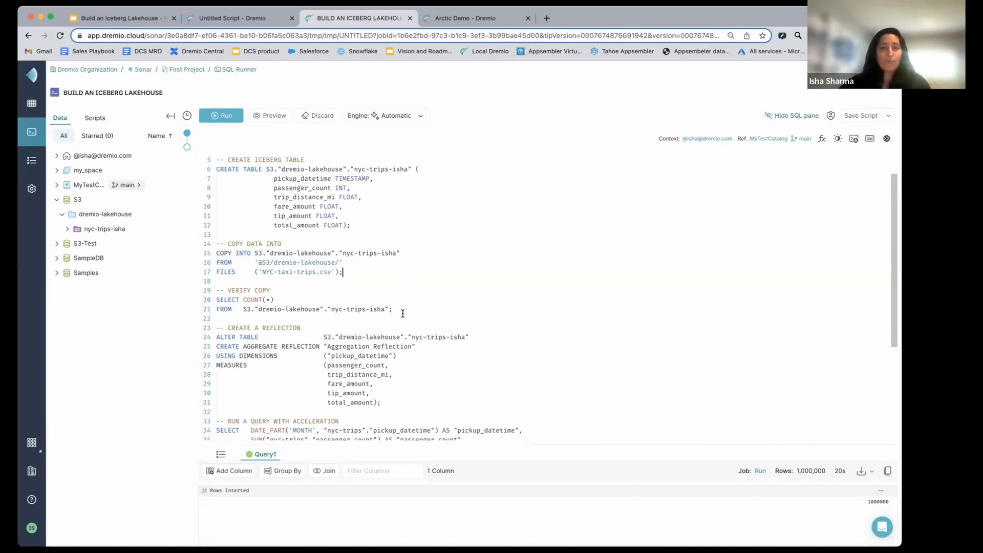
{"action": "scroll", "coordinate": [403, 313], "scroll_direction": "down", "scroll_amount": 2}
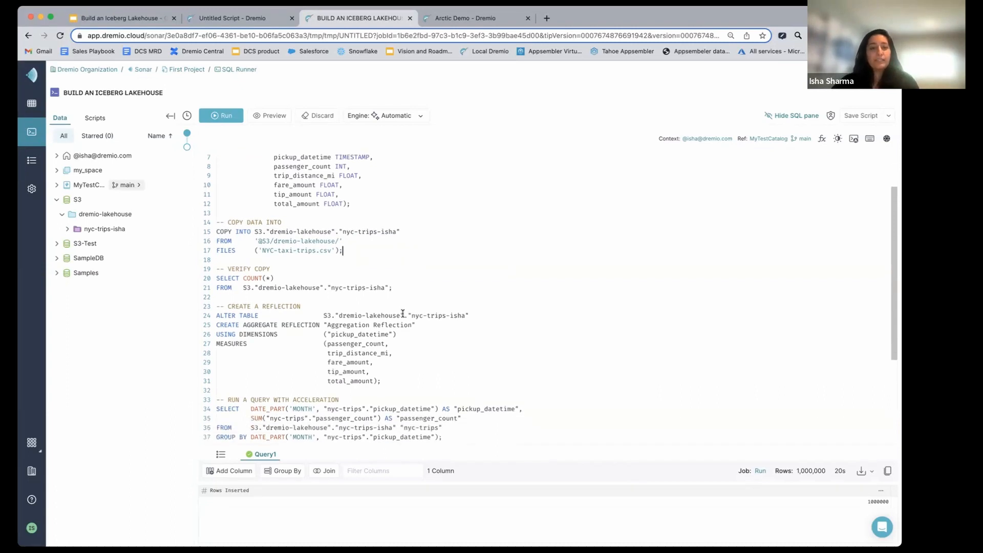
{"action": "left_click_drag", "start_coordinate": [392, 276], "coordinate": [199, 271]}
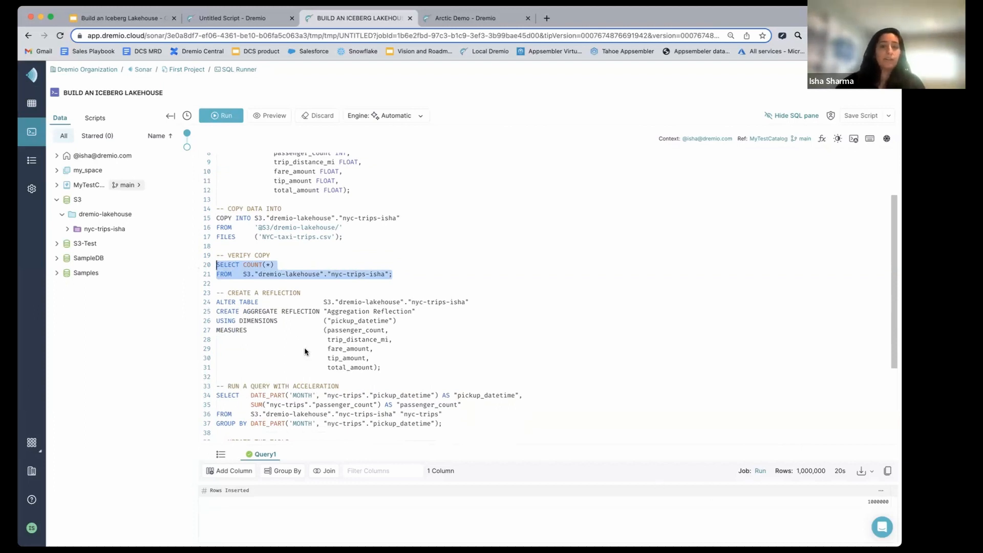
{"action": "left_click", "coordinate": [214, 118]}
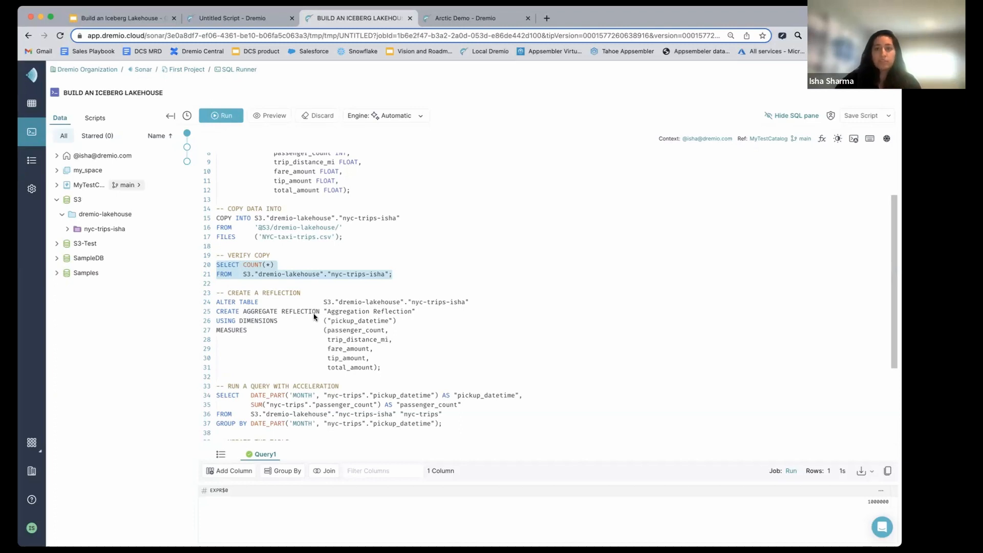
Step: Run only the CREATE A REFLECTION statement to add an aggregate reflection with pickup_datetime as dimension and the five other columns as measures
{"action": "scroll", "coordinate": [313, 316], "scroll_direction": "down", "scroll_amount": 3}
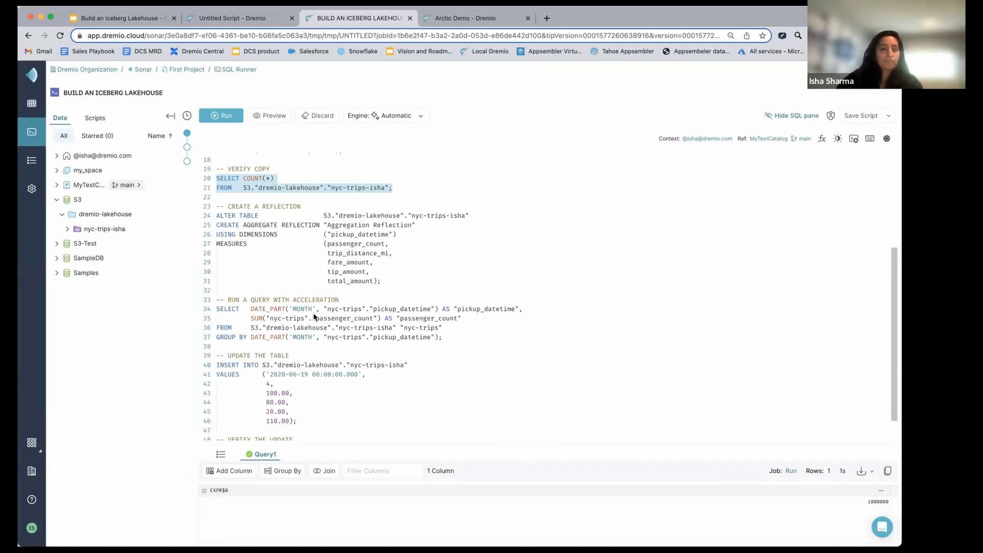
{"action": "left_click", "coordinate": [385, 282]}
{"action": "left_click_drag", "start_coordinate": [385, 282], "coordinate": [211, 220]}
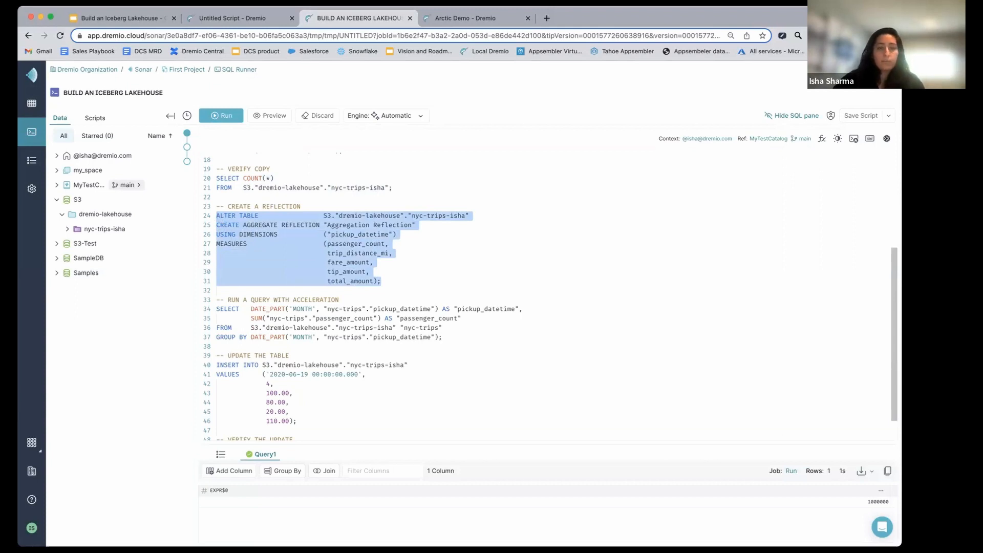
{"action": "left_click", "coordinate": [221, 116]}
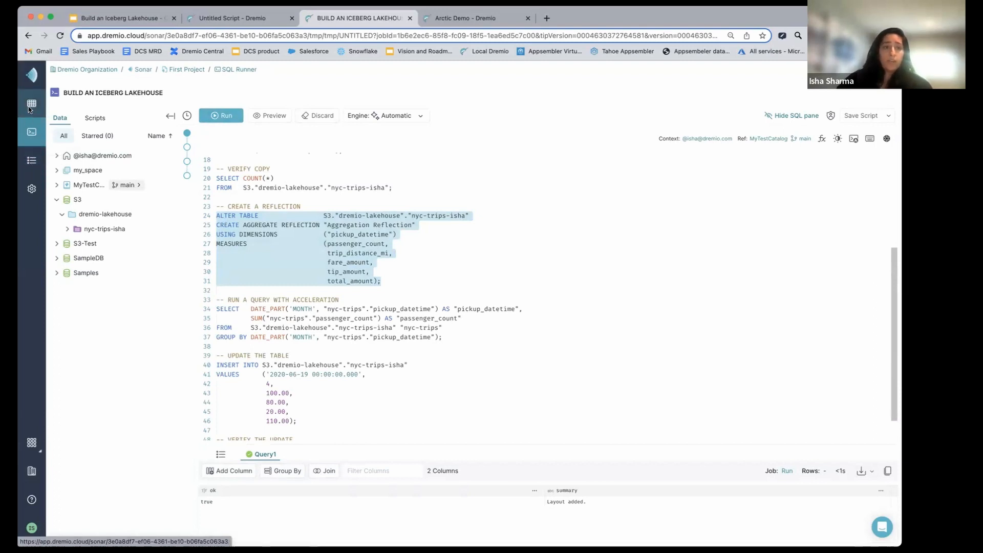
Step: Open the jobs list in a separate browser tab and include Accelerator and Internal job types to check the reflection's creation jobs
{"action": "left_click", "coordinate": [25, 165], "text": "super"}
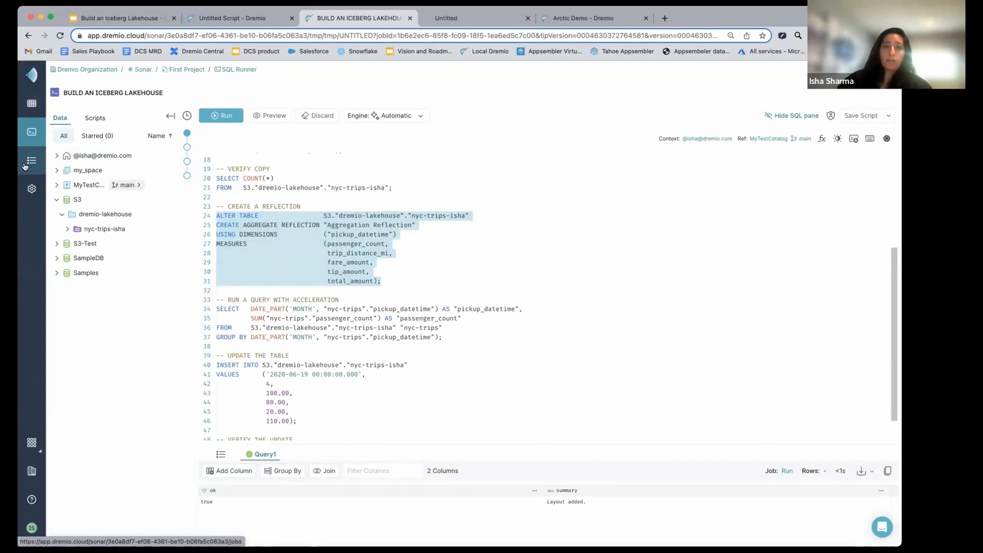
{"action": "left_click", "coordinate": [443, 18]}
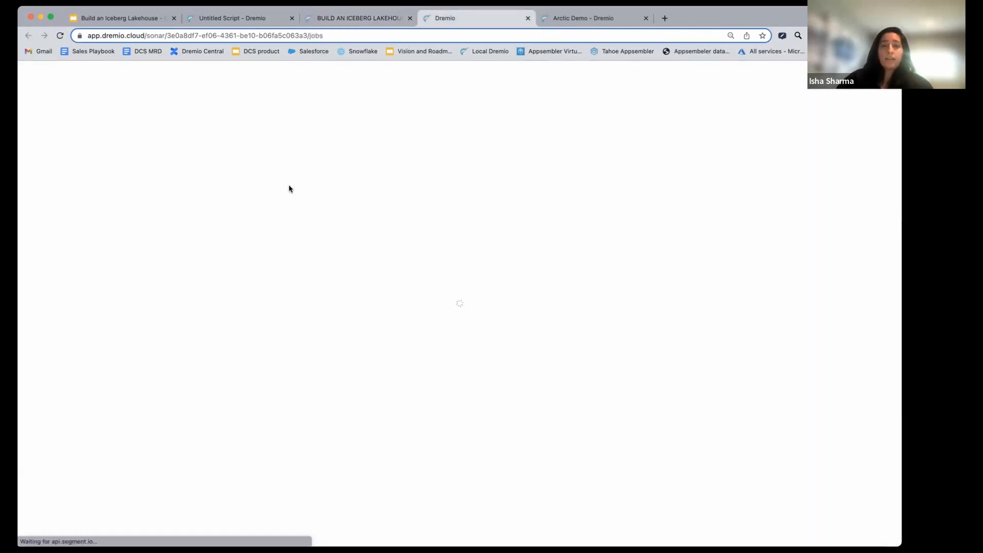
{"action": "left_click", "coordinate": [378, 90]}
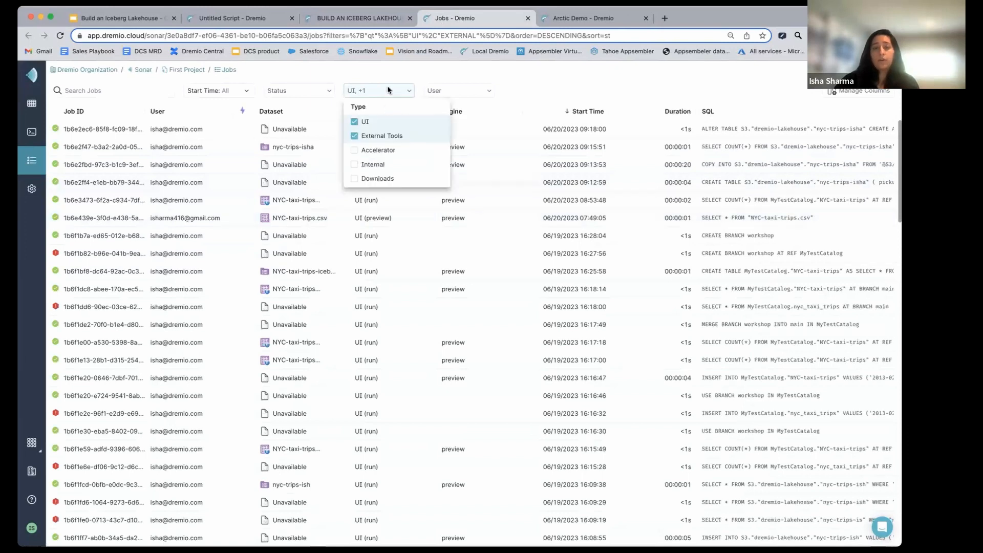
{"action": "left_click", "coordinate": [356, 150]}
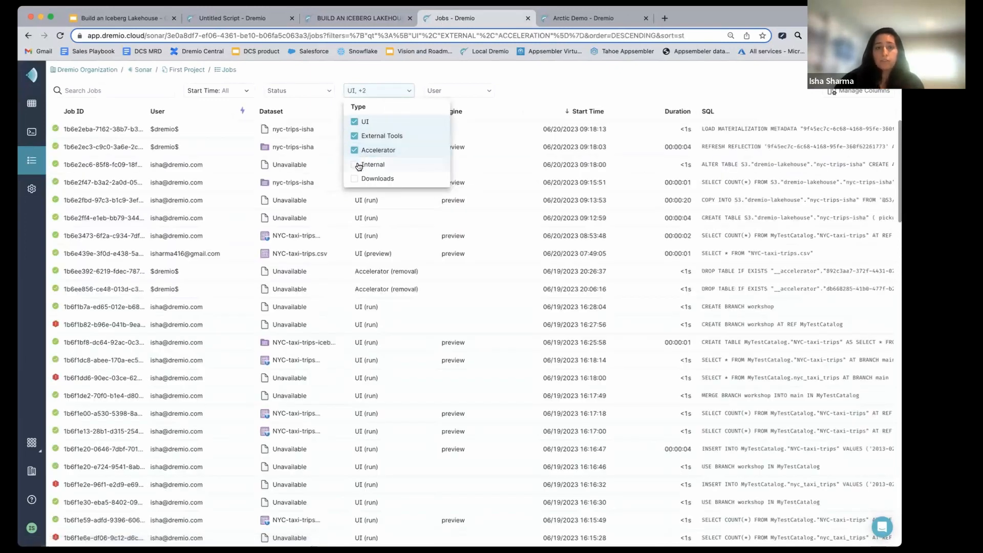
{"action": "left_click", "coordinate": [357, 165]}
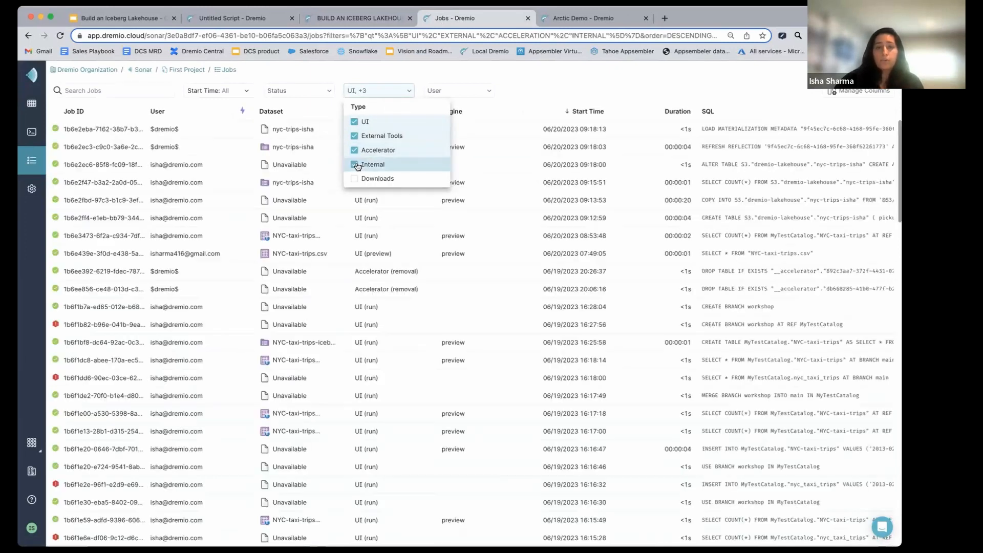
{"action": "left_click", "coordinate": [530, 87]}
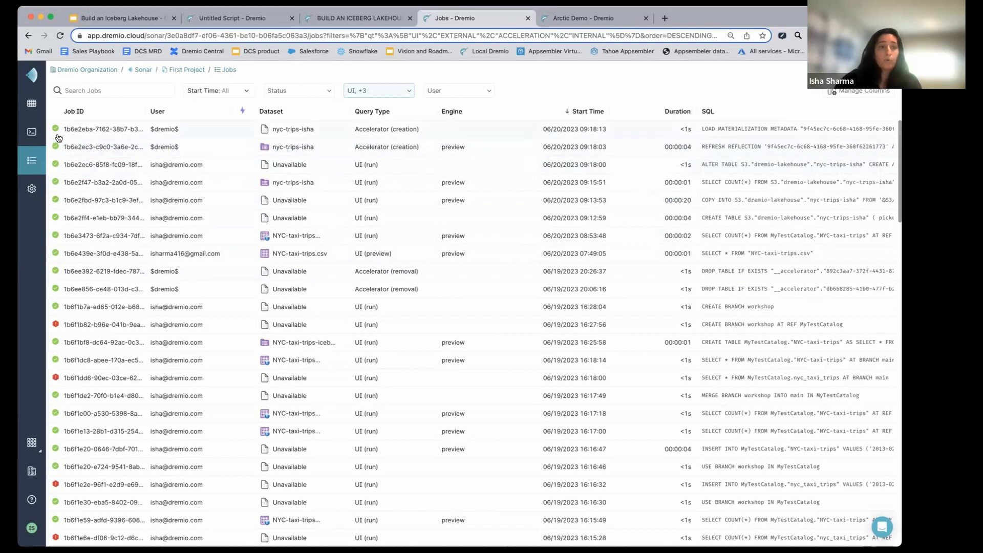
Step: Return to the lakehouse script and run only the RUN A QUERY WITH ACCELERATION statement, which sums passenger_count by pickup month
{"action": "left_click", "coordinate": [330, 19]}
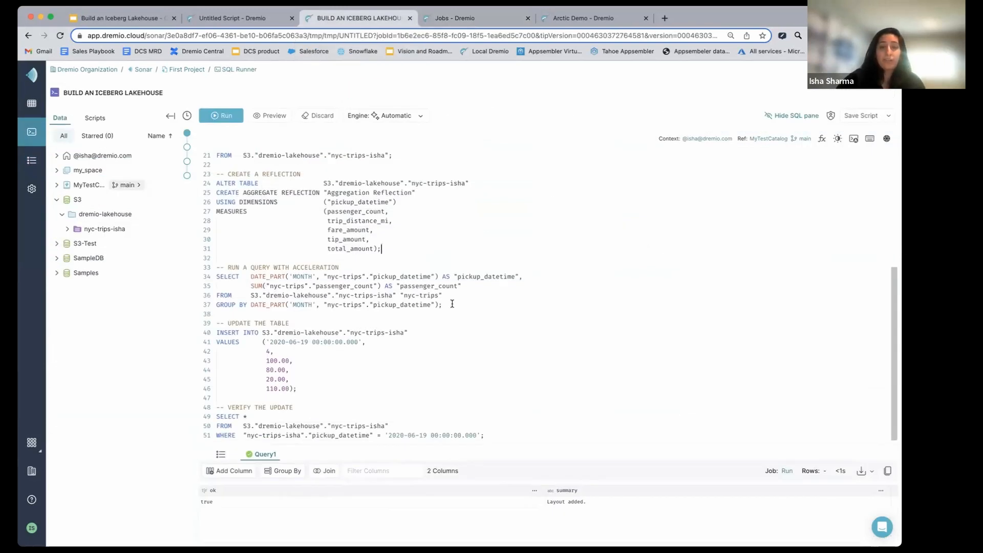
{"action": "left_click", "coordinate": [452, 304]}
{"action": "left_click_drag", "start_coordinate": [446, 305], "coordinate": [214, 278]}
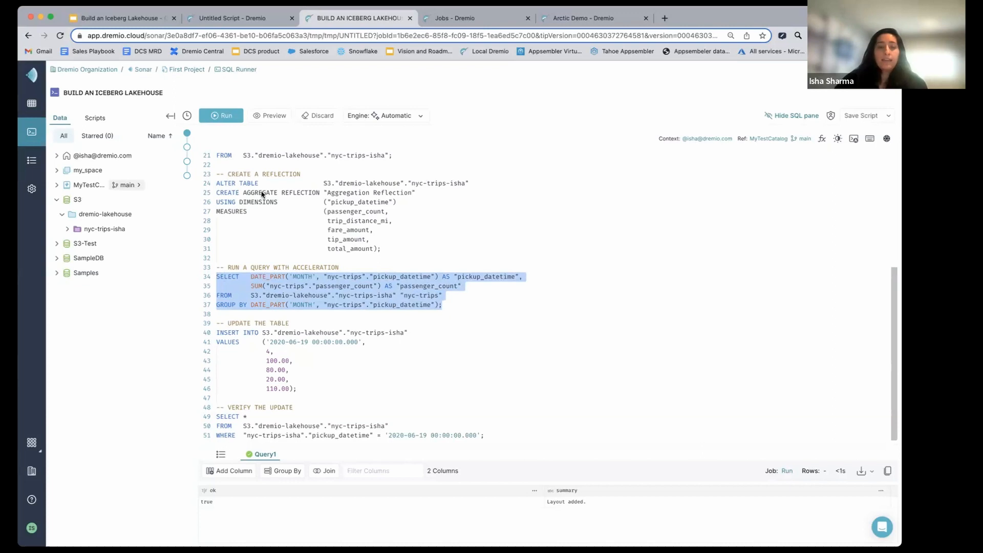
{"action": "left_click", "coordinate": [212, 116]}
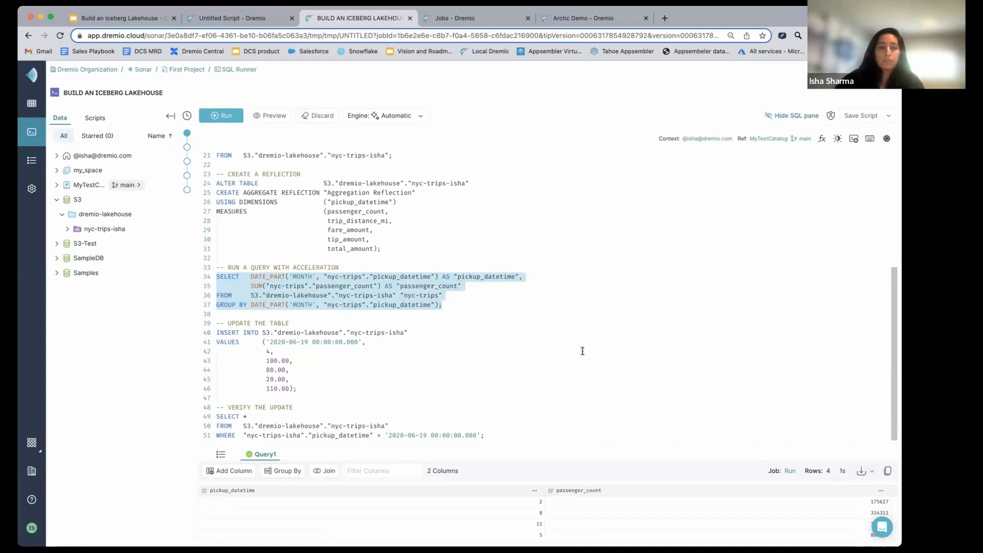
Step: Run only the INSERT INTO statement to add a trip dated 2020-06-19 with values 4, 100.00, 80.00, 20.00 and 110.00
{"action": "left_click", "coordinate": [495, 308]}
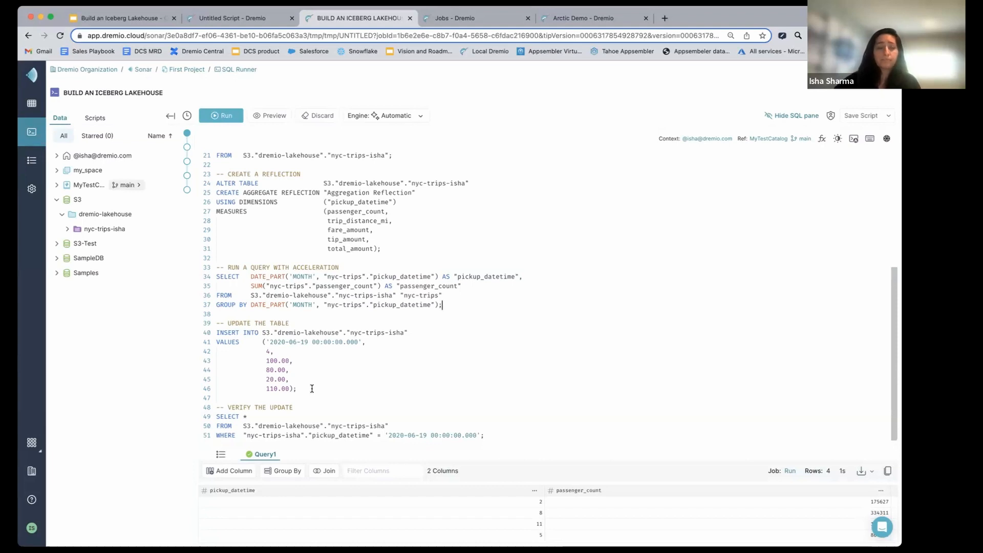
{"action": "left_click_drag", "start_coordinate": [306, 390], "coordinate": [215, 335]}
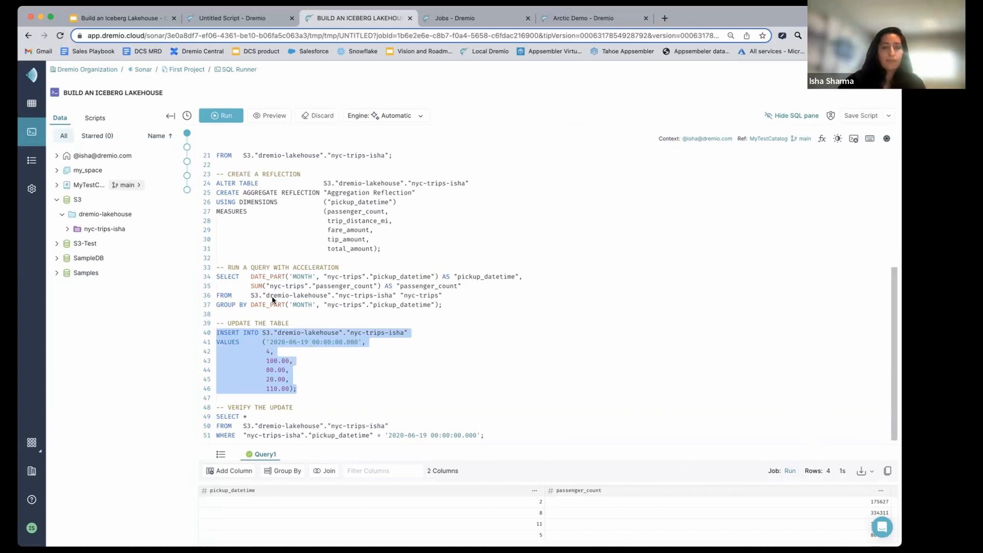
{"action": "left_click", "coordinate": [223, 115]}
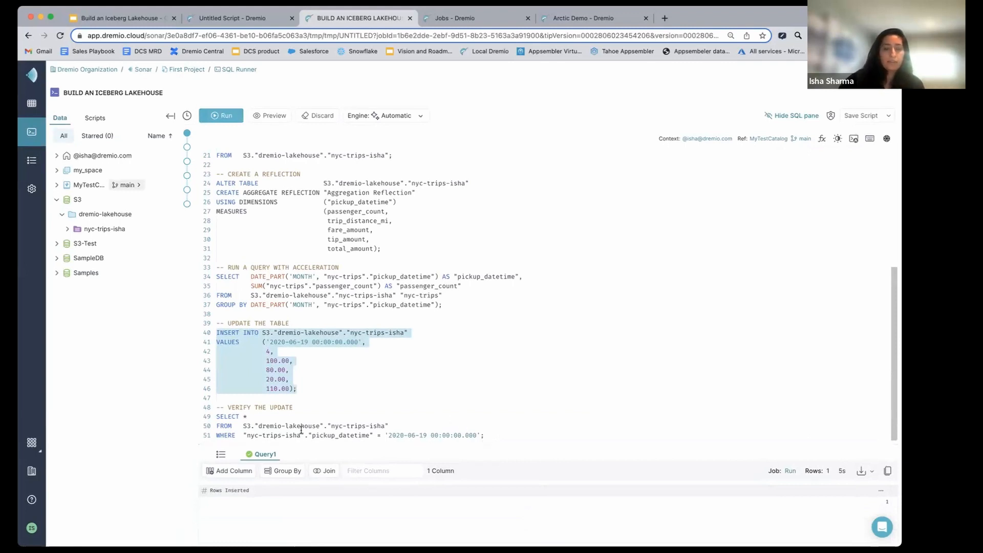
{"action": "left_click", "coordinate": [221, 417]}
{"action": "left_click_drag", "start_coordinate": [223, 417], "coordinate": [220, 417]}
{"action": "left_click_drag", "start_coordinate": [359, 425], "coordinate": [484, 435]}
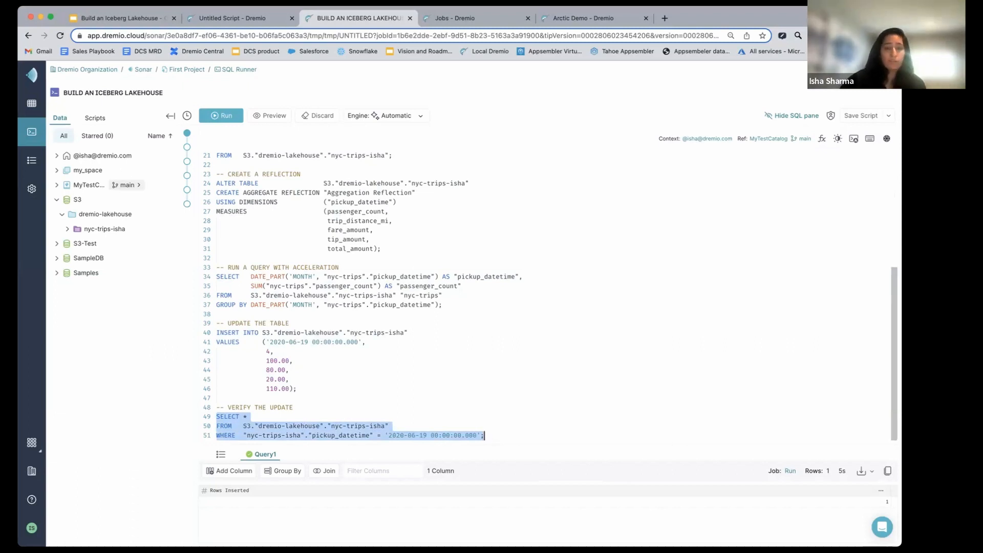
{"action": "left_click", "coordinate": [509, 438]}
{"action": "left_click_drag", "start_coordinate": [484, 436], "coordinate": [215, 417]}
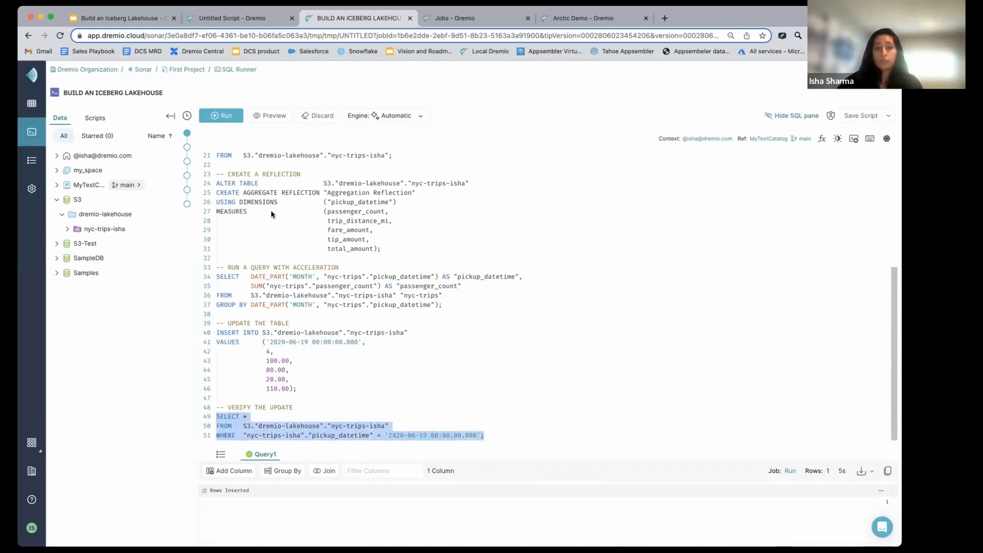
{"action": "left_click", "coordinate": [223, 116]}
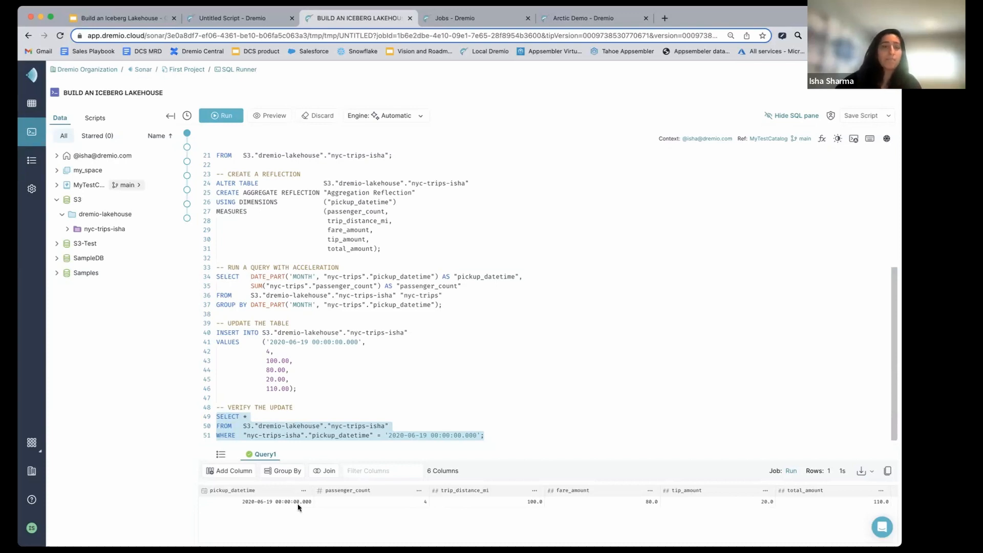
Step: Browse the datasets to the S3 source's dremio-lakehouse folder and open the NYC trips Iceberg table
{"action": "left_click", "coordinate": [31, 113]}
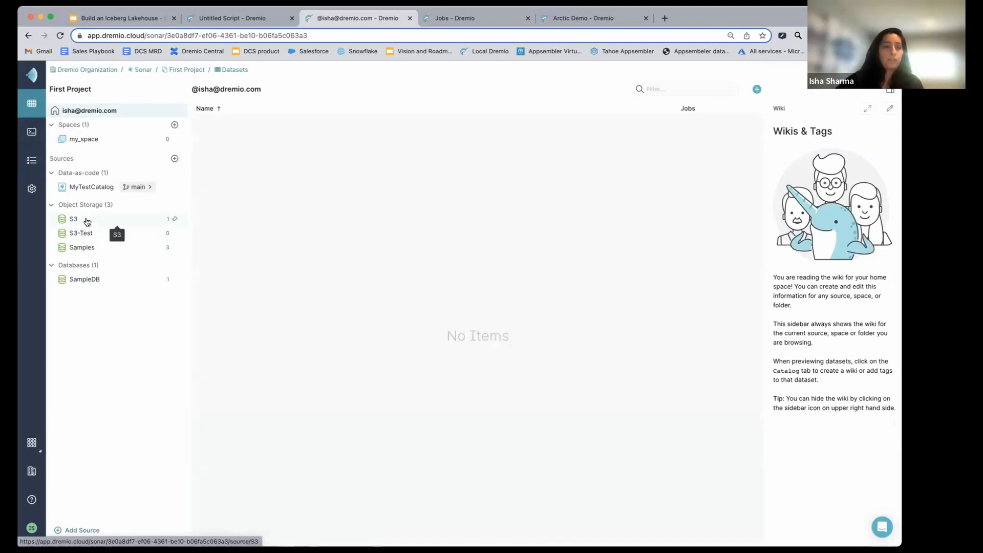
{"action": "left_click", "coordinate": [87, 220]}
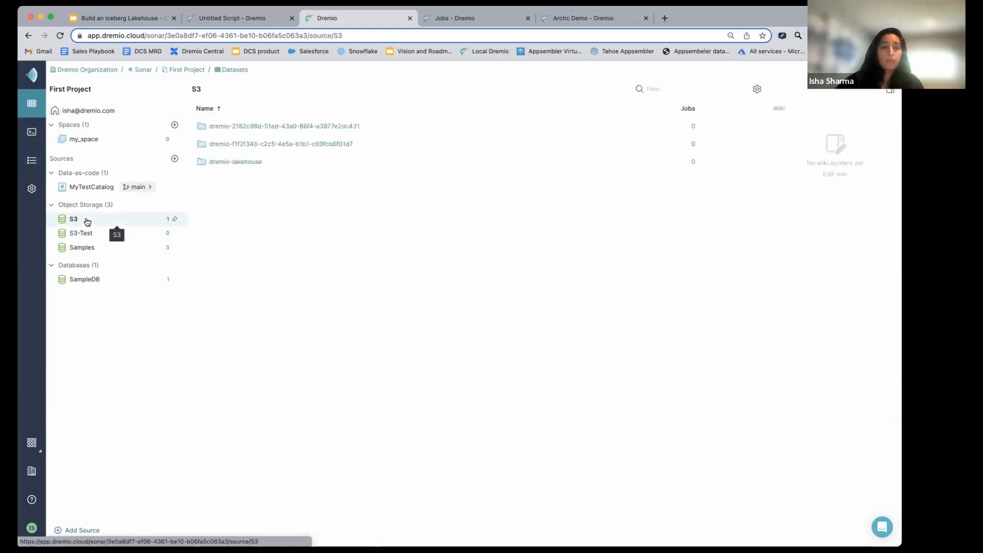
{"action": "left_click", "coordinate": [224, 168]}
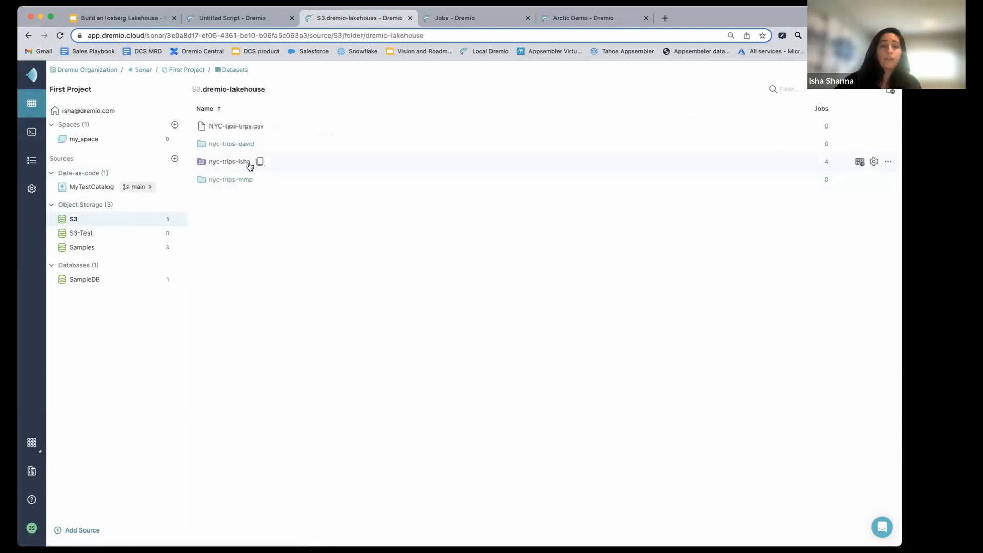
{"action": "mouse_move", "coordinate": [239, 161]}
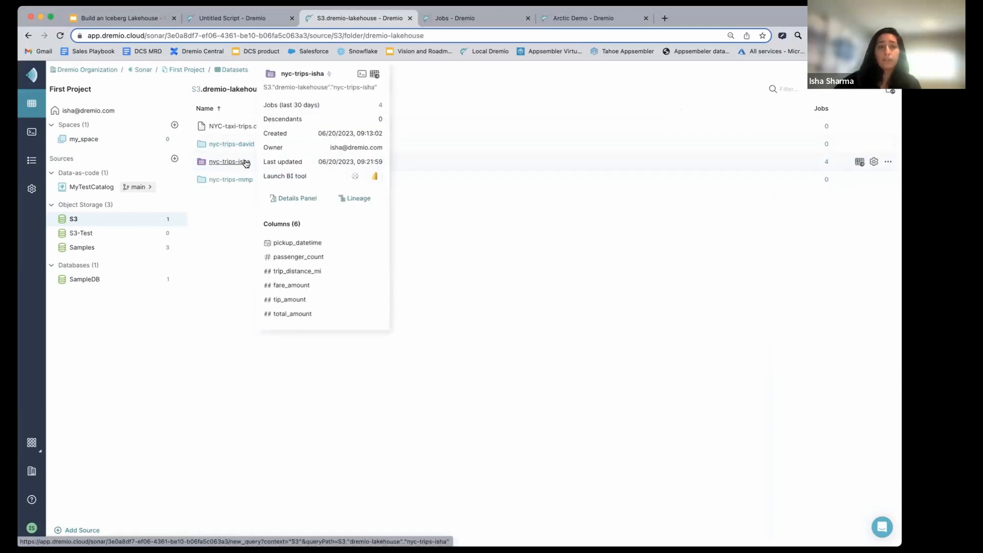
{"action": "left_click", "coordinate": [858, 163]}
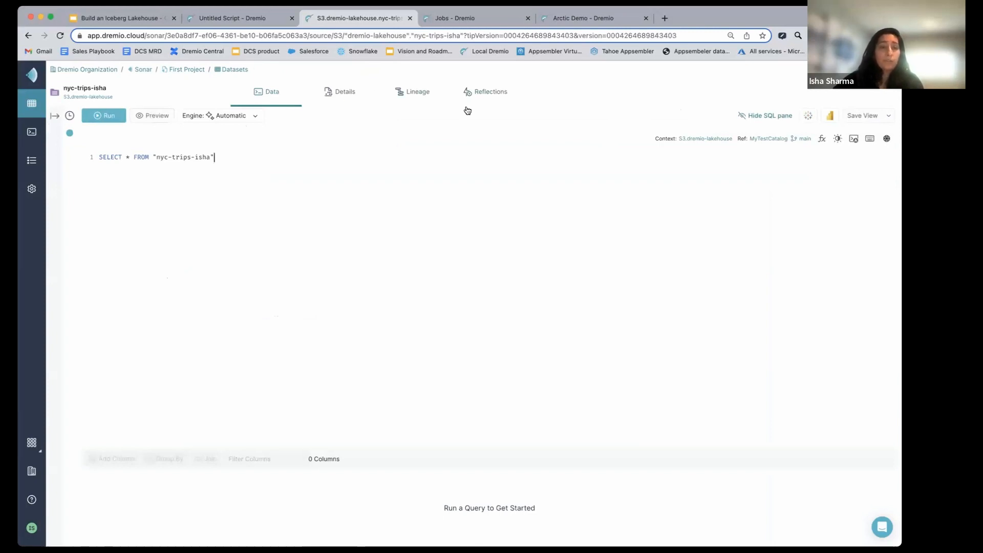
Step: Review the NYC trips table's aggregation reflection, including its status and footprint, and its lineage graph
{"action": "left_click", "coordinate": [505, 93]}
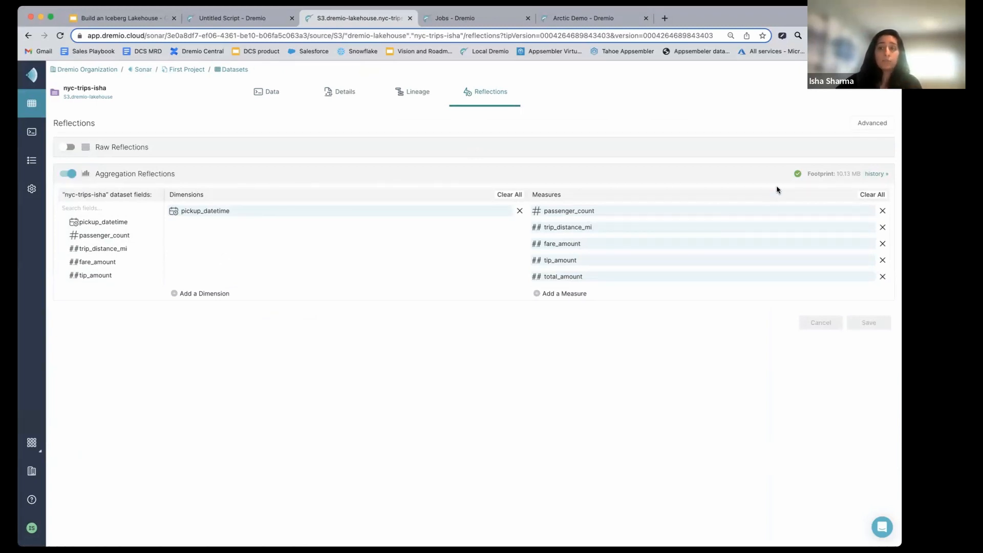
{"action": "mouse_move", "coordinate": [801, 179]}
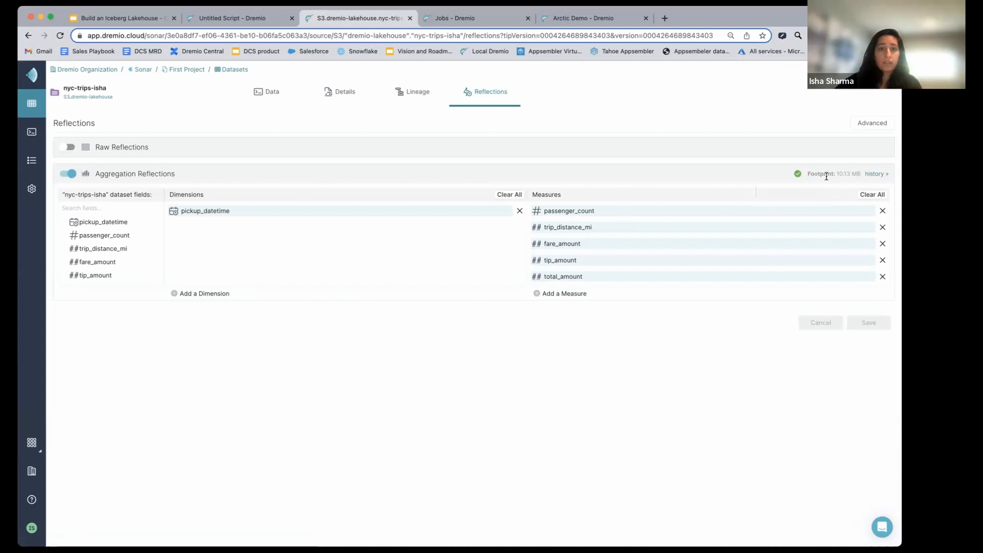
{"action": "left_click", "coordinate": [401, 100]}
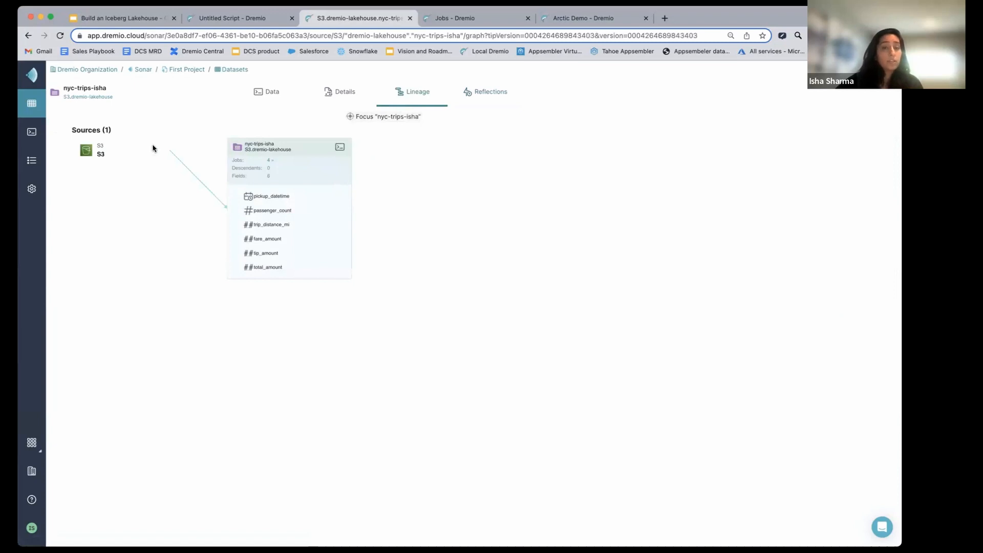
Step: Add the prepared wiki text to the NYC trips table's details, with its description, column notes and example query, and save it
{"action": "left_click", "coordinate": [336, 100]}
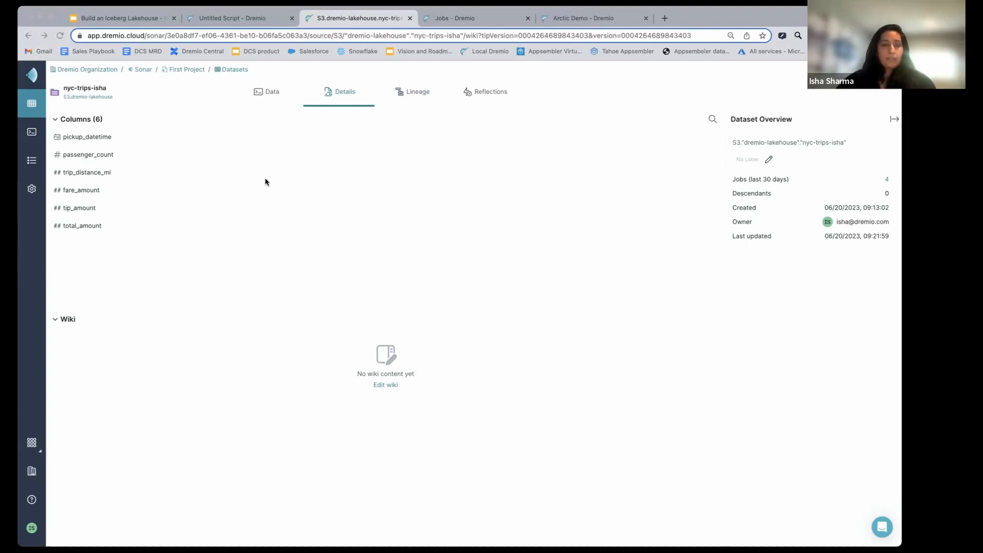
{"action": "left_click", "coordinate": [391, 386]}
{"action": "key", "text": "super+v"}
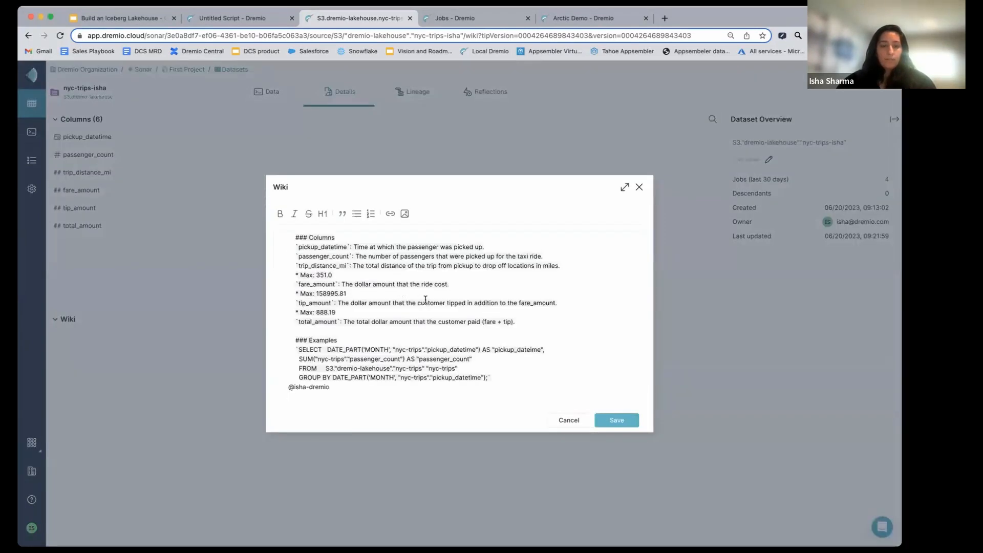
{"action": "scroll", "coordinate": [455, 318], "scroll_direction": "up", "scroll_amount": 3}
{"action": "left_click", "coordinate": [622, 422]}
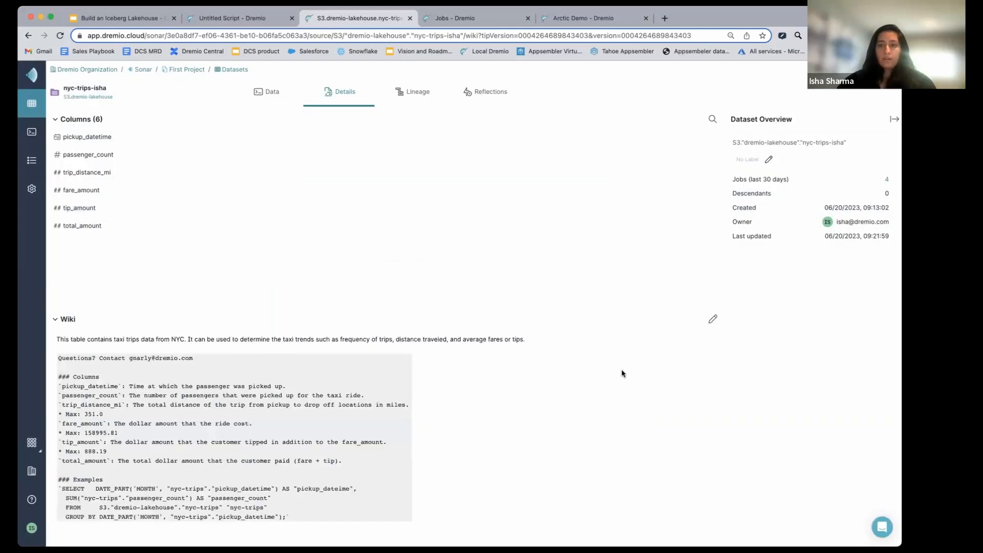
Step: Label the NYC trips table "workshop-dataset" in its dataset overview
{"action": "left_click", "coordinate": [768, 161]}
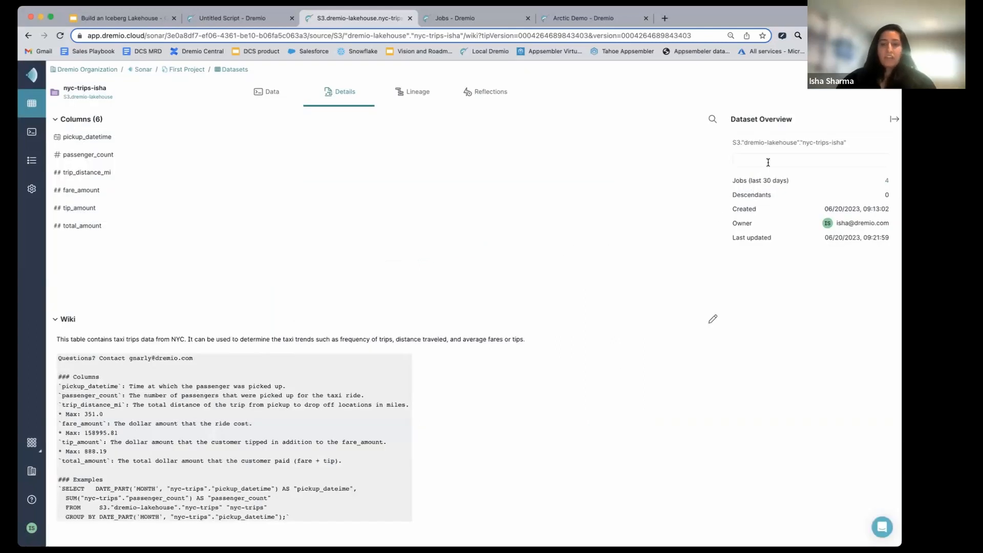
{"action": "type", "text": "worksh"}
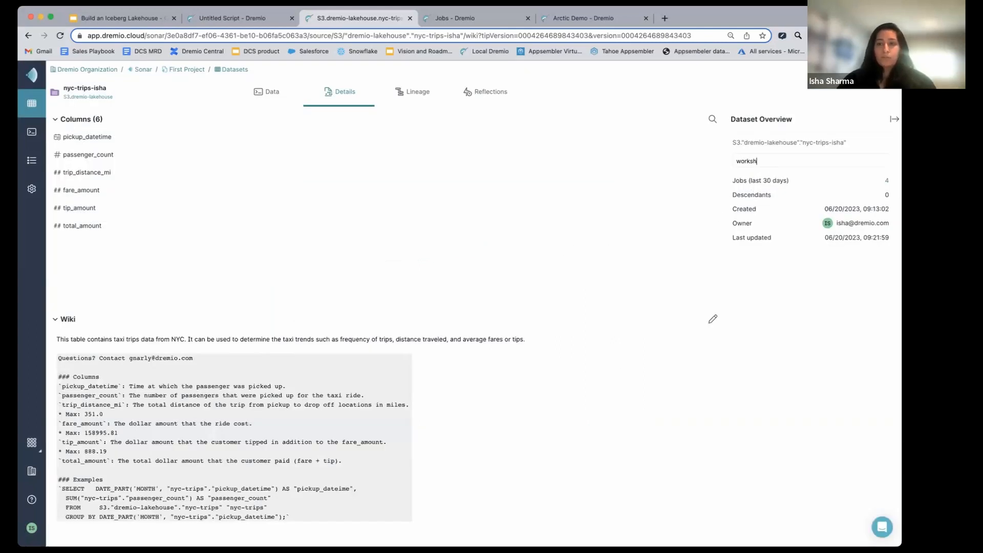
{"action": "type", "text": "op-dataset"}
{"action": "key", "text": "Return"}
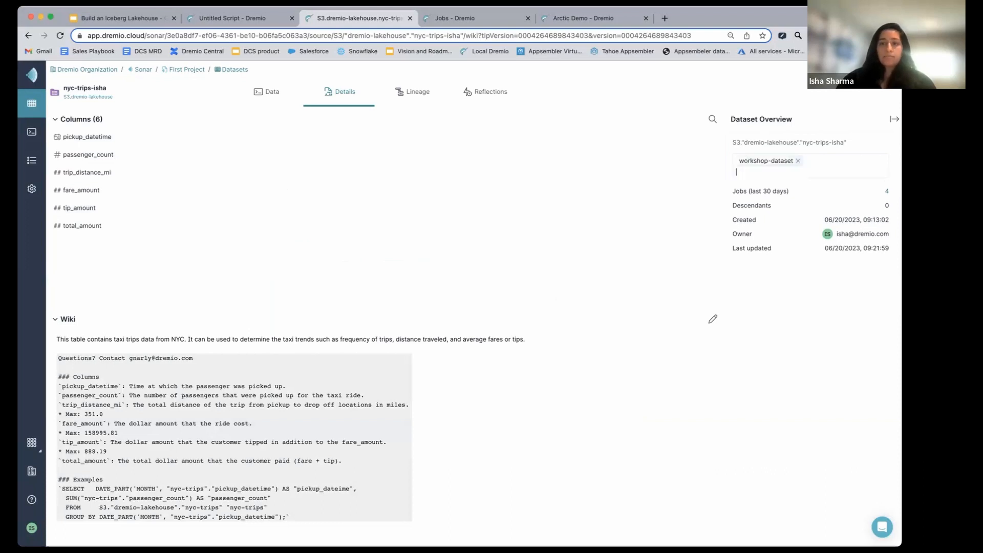
{"action": "left_click", "coordinate": [803, 267]}
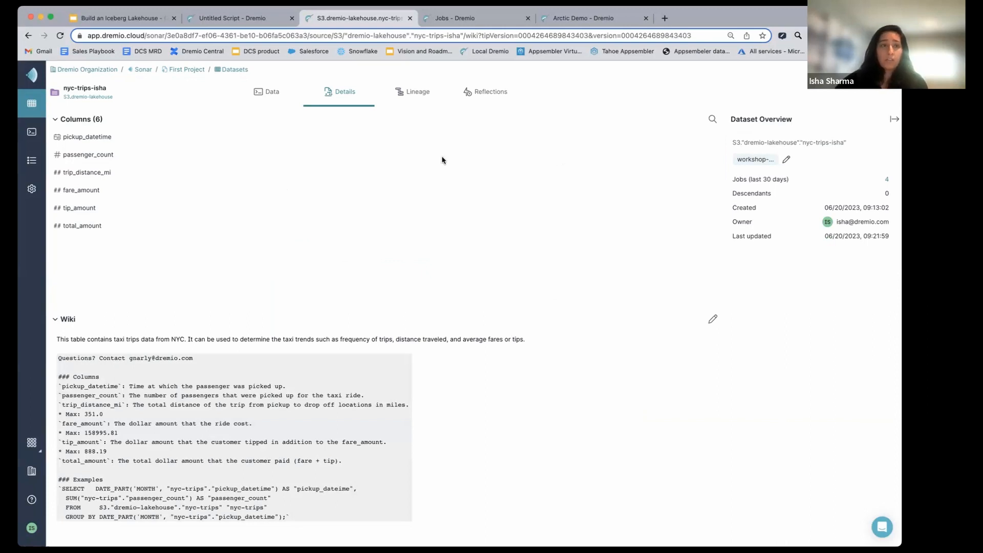
Step: Browse the datasets back to the S3 source's dremio-lakehouse folder and show the NYC trips table's details beside the listing
{"action": "scroll", "coordinate": [164, 335], "scroll_direction": "down", "scroll_amount": 1}
{"action": "scroll", "coordinate": [164, 335], "scroll_direction": "up", "scroll_amount": 1}
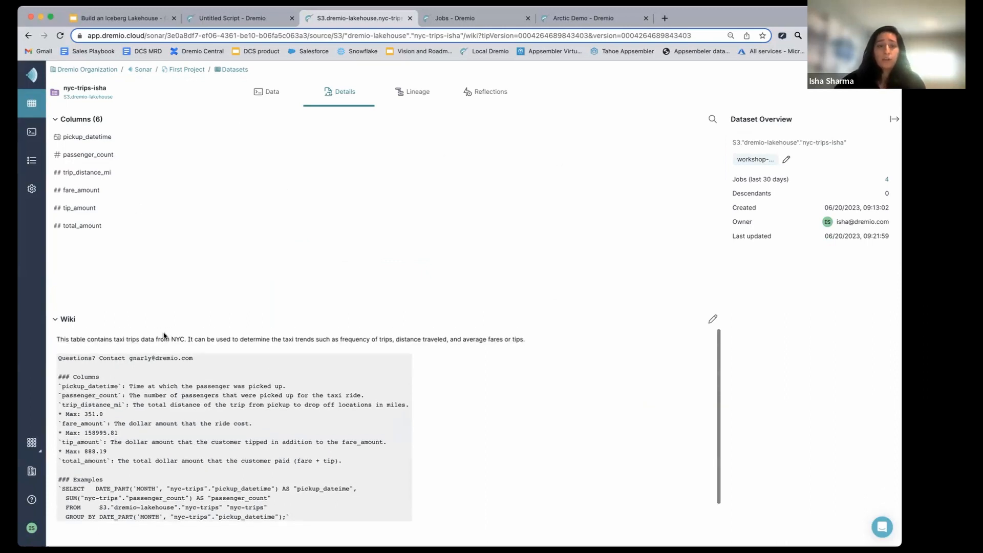
{"action": "left_click", "coordinate": [33, 104]}
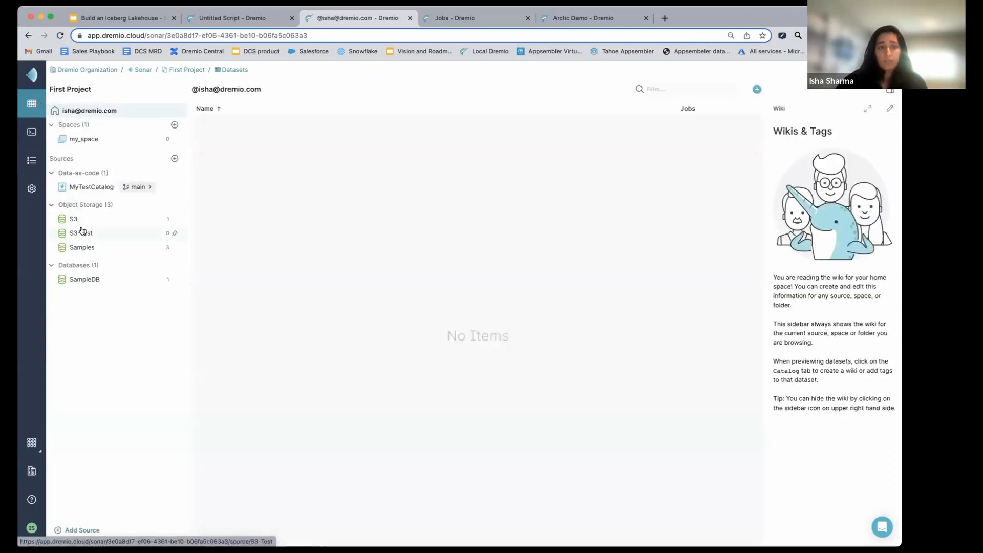
{"action": "left_click", "coordinate": [75, 220]}
{"action": "left_click", "coordinate": [207, 164]}
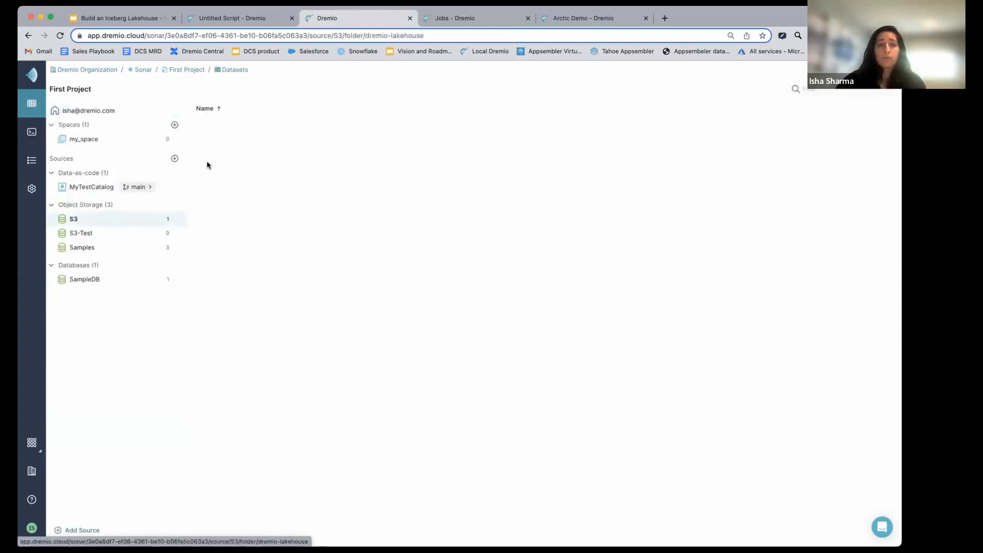
{"action": "mouse_move", "coordinate": [237, 163]}
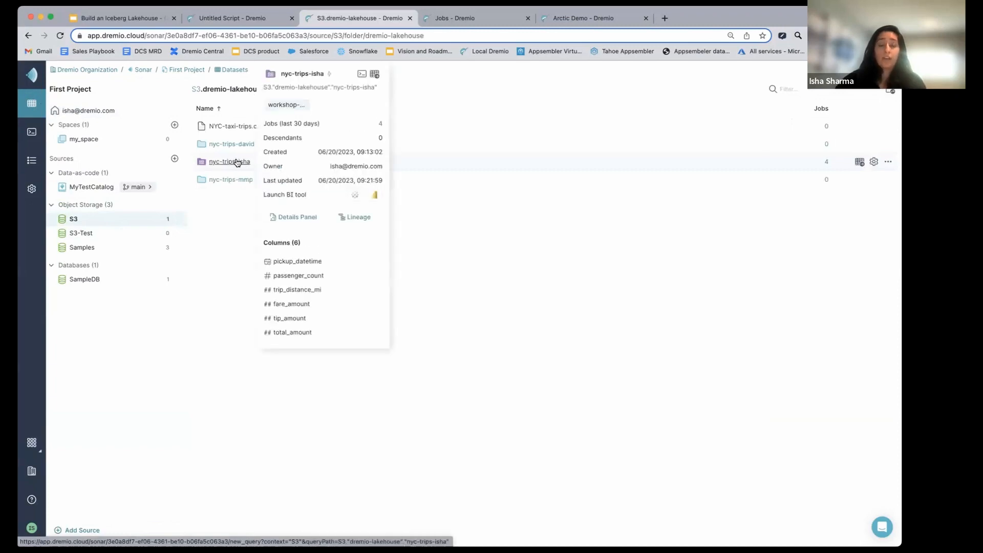
{"action": "left_click", "coordinate": [303, 219]}
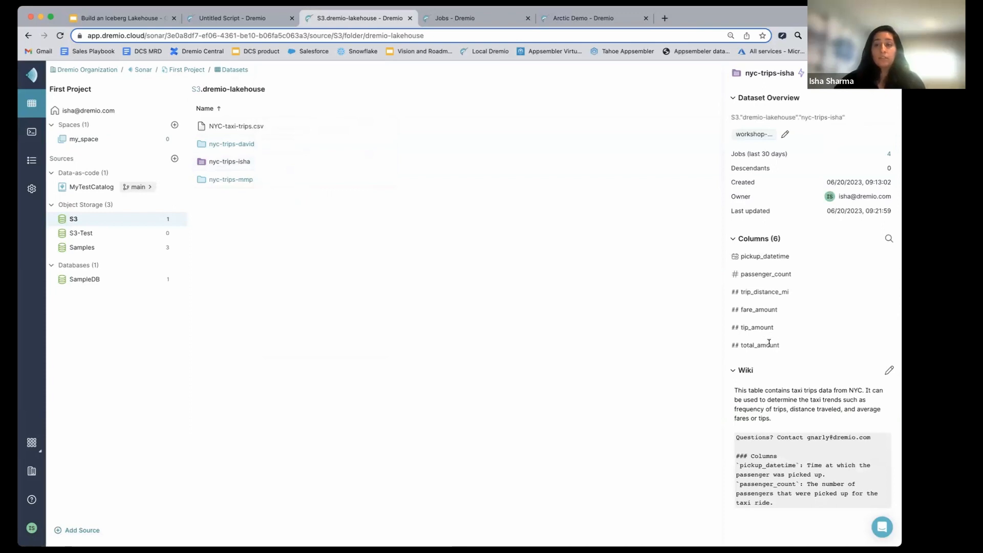
Step: Read through the NYC trips table's wiki, from its description and column notes to the example query
{"action": "scroll", "coordinate": [787, 397], "scroll_direction": "down", "scroll_amount": 3}
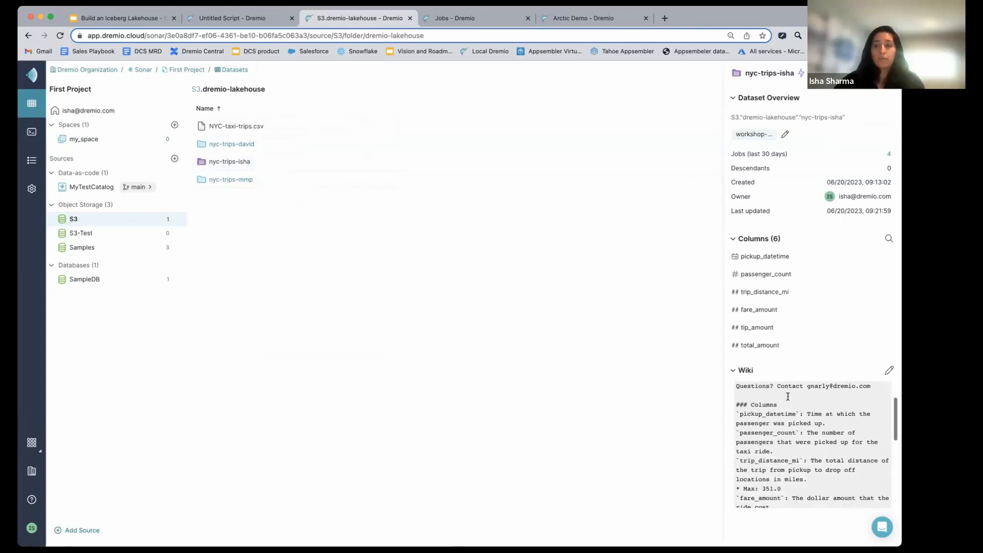
{"action": "scroll", "coordinate": [787, 407], "scroll_direction": "up", "scroll_amount": 3}
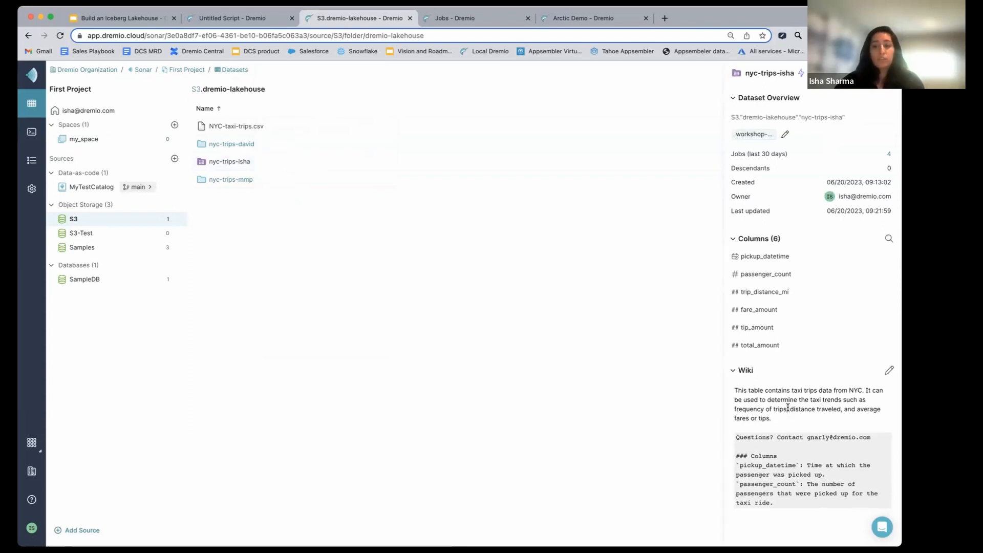
{"action": "scroll", "coordinate": [788, 407], "scroll_direction": "down", "scroll_amount": 2}
{"action": "scroll", "coordinate": [788, 408], "scroll_direction": "up", "scroll_amount": 2}
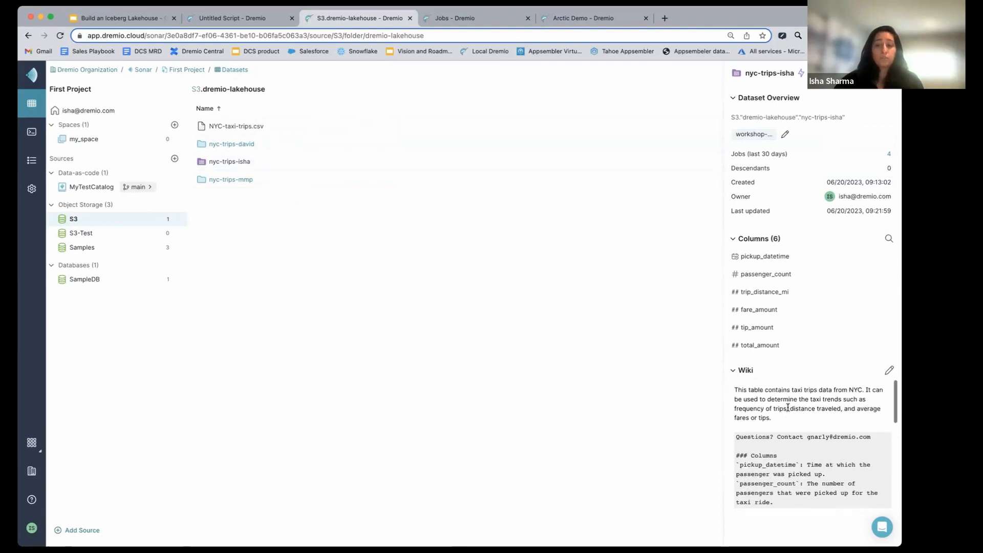
{"action": "scroll", "coordinate": [787, 408], "scroll_direction": "down", "scroll_amount": 4}
{"action": "scroll", "coordinate": [788, 407], "scroll_direction": "up", "scroll_amount": 3}
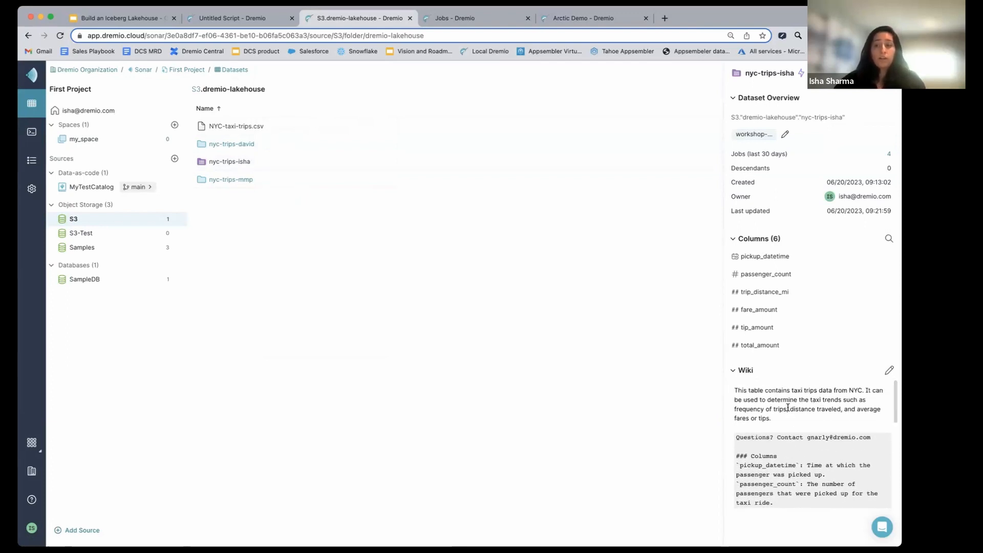
{"action": "scroll", "coordinate": [787, 407], "scroll_direction": "down", "scroll_amount": 4}
{"action": "scroll", "coordinate": [787, 407], "scroll_direction": "down", "scroll_amount": 5}
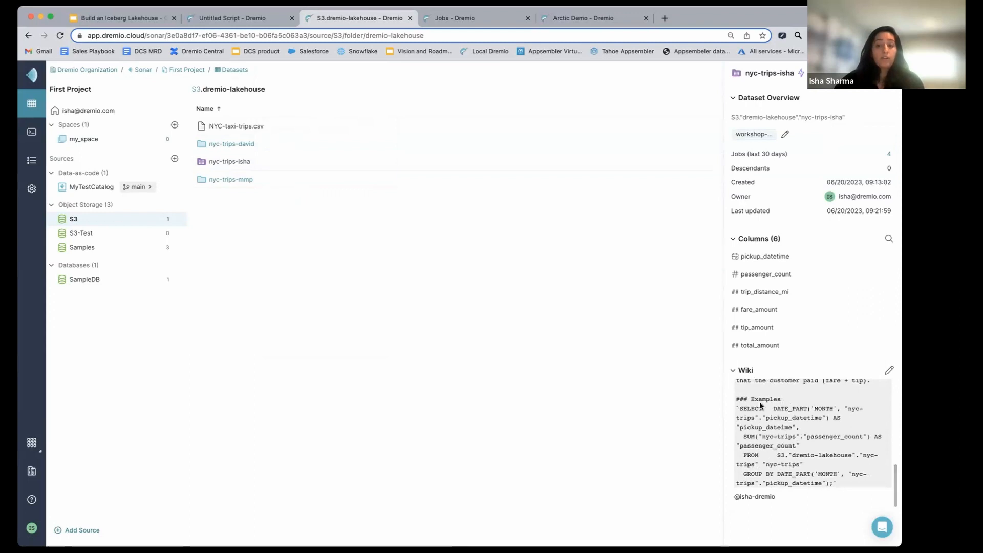
{"action": "scroll", "coordinate": [775, 494], "scroll_direction": "up", "scroll_amount": 6}
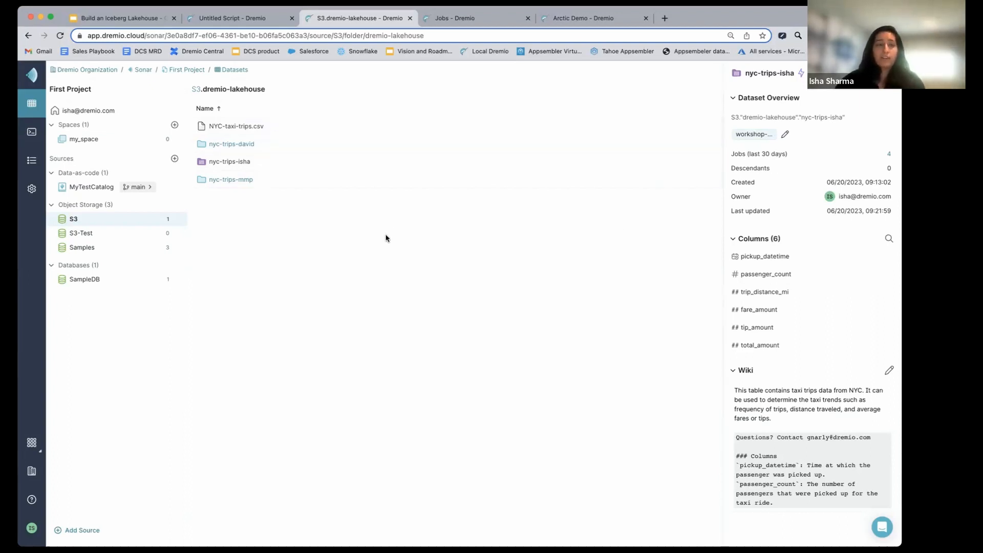
Step: Check the project's job history for the queries run on the NYC trips table and return to the dataset listing
{"action": "left_click", "coordinate": [447, 16]}
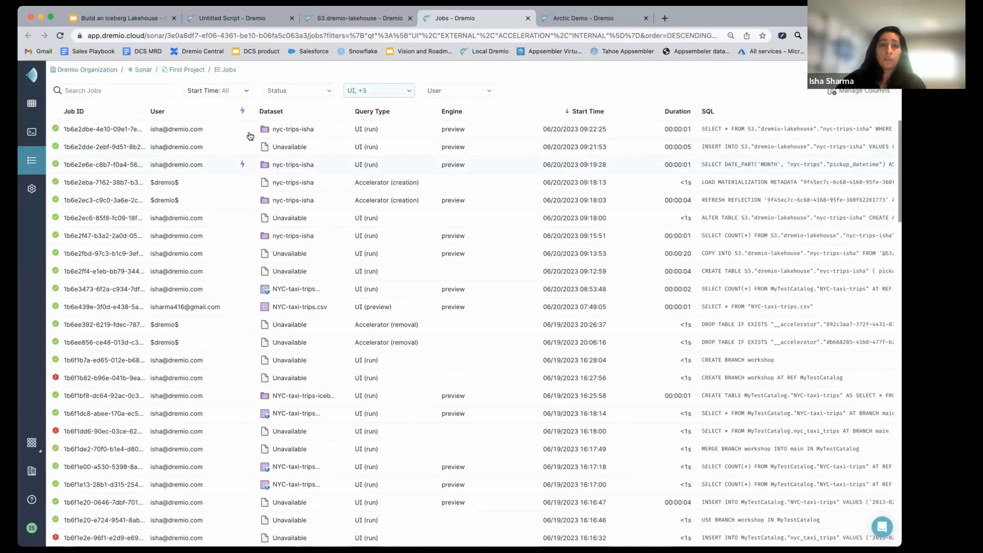
{"action": "left_click", "coordinate": [346, 20]}
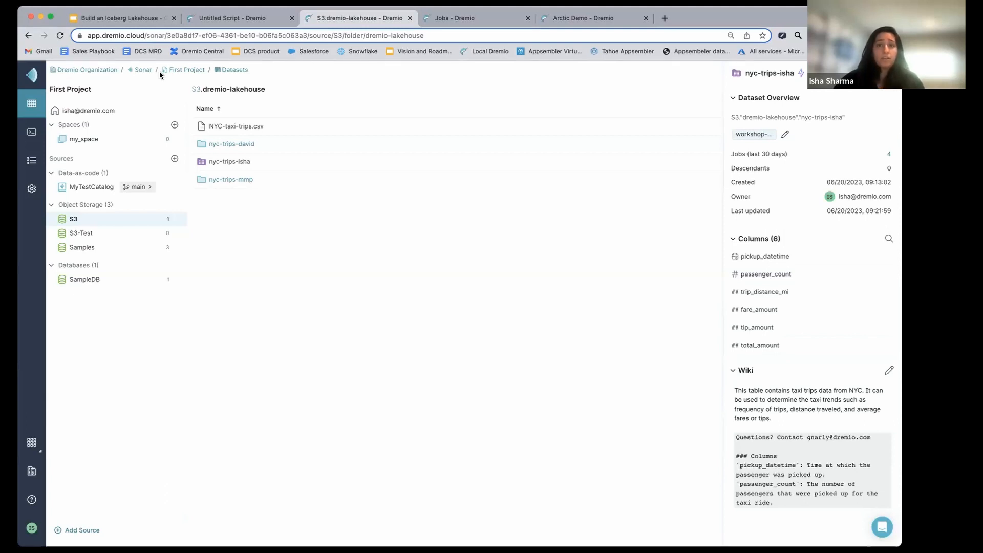
Step: Switch to the Google Slides deck "Build an Iceberg Lakehouse" and start presenting from the Dremio Arctic slide
{"action": "left_click", "coordinate": [96, 21]}
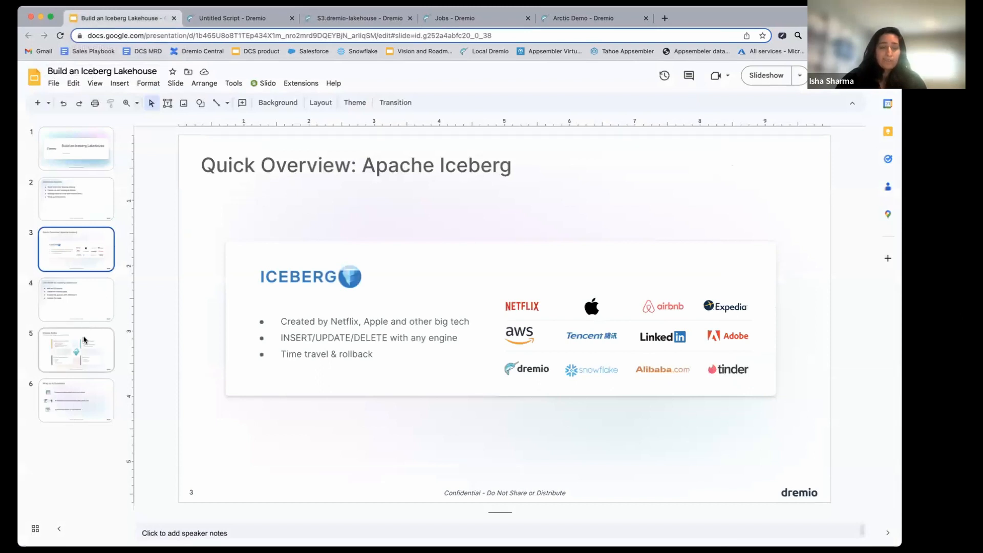
{"action": "left_click", "coordinate": [82, 345]}
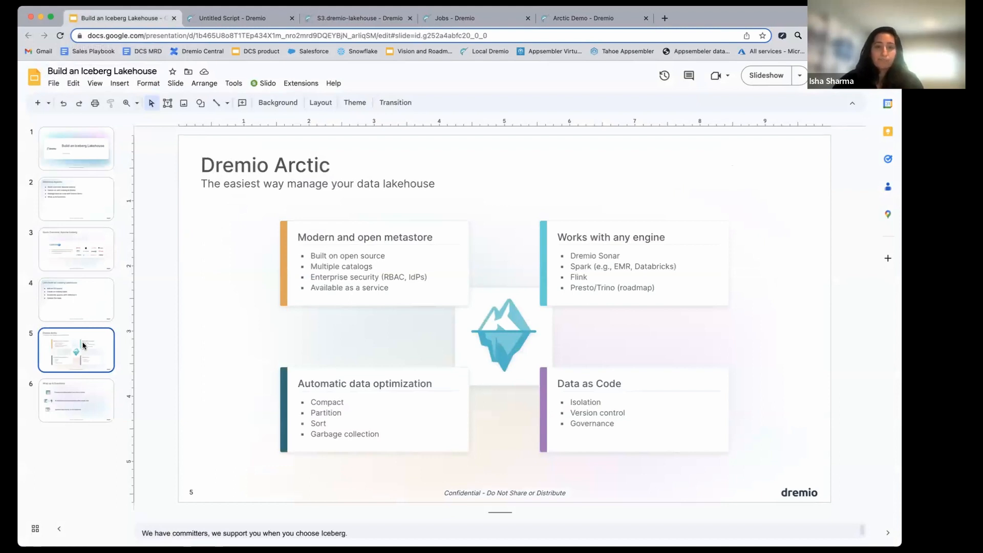
{"action": "left_click", "coordinate": [766, 75]}
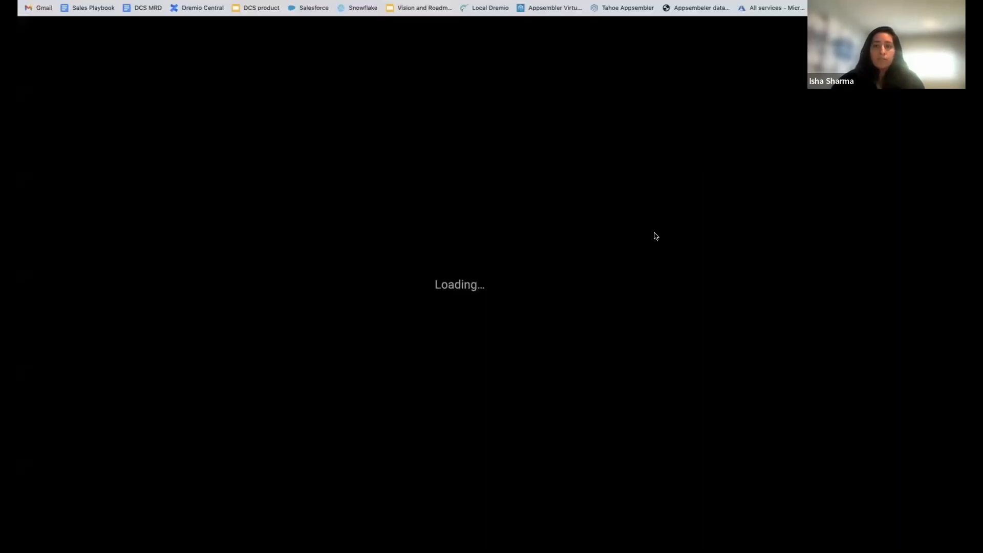
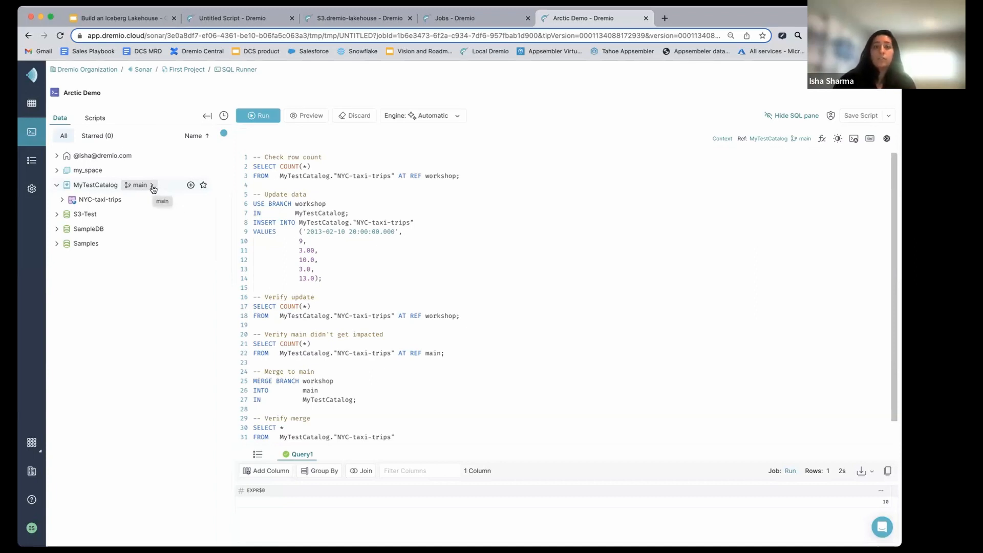
Step: View MyTestCatalog's branches and run only the "Check row count" query on NYC-taxi-trips AT REF workshop
{"action": "left_click", "coordinate": [153, 187]}
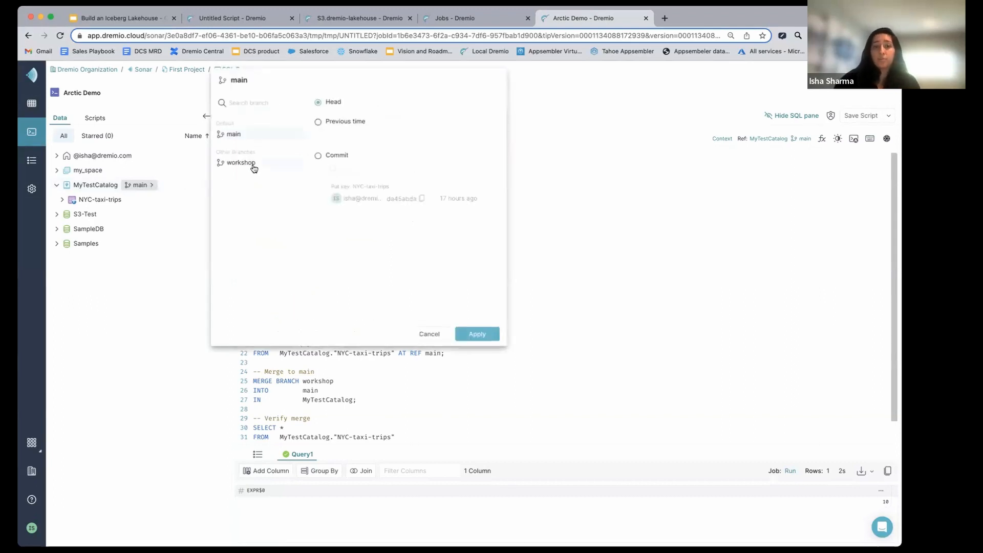
{"action": "left_click", "coordinate": [638, 198]}
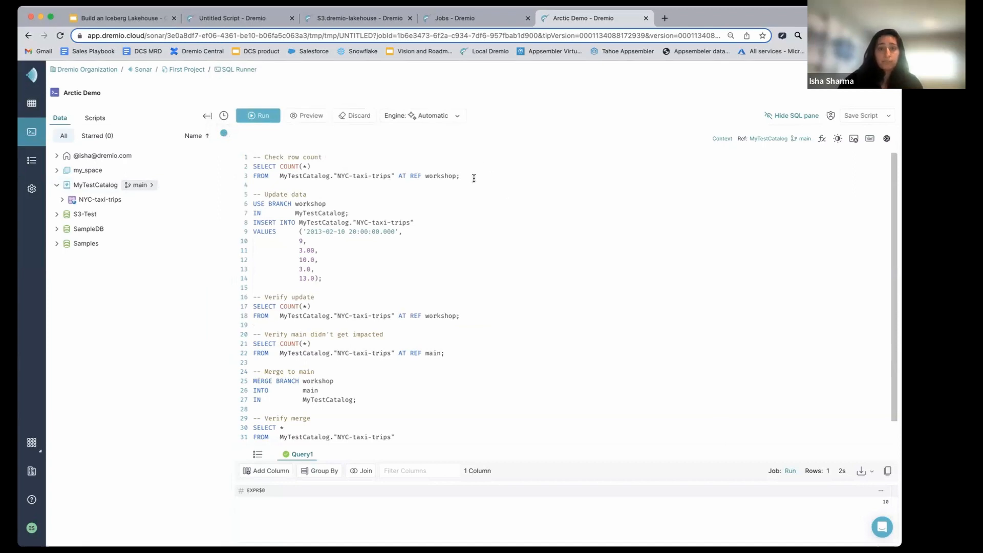
{"action": "left_click_drag", "start_coordinate": [474, 178], "coordinate": [250, 171]}
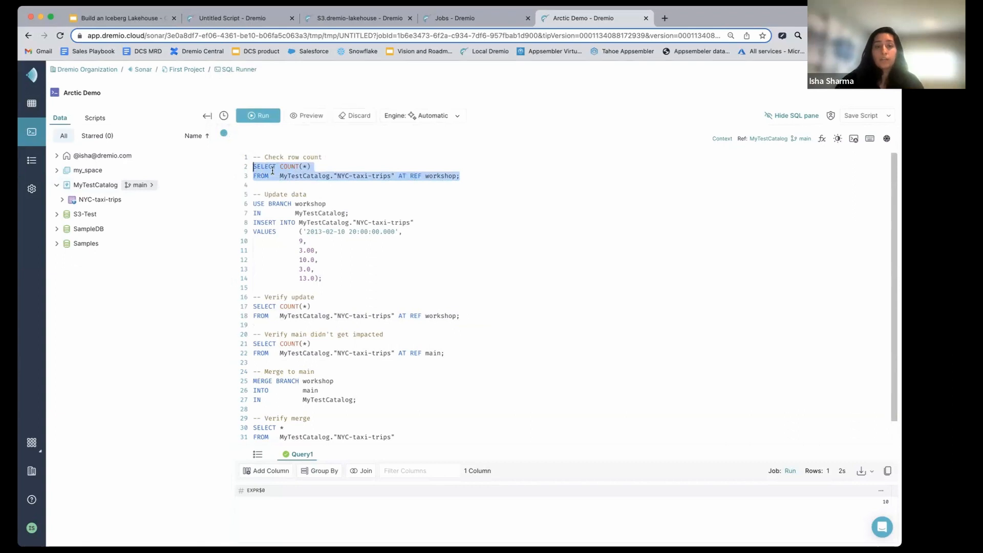
{"action": "left_click", "coordinate": [260, 117]}
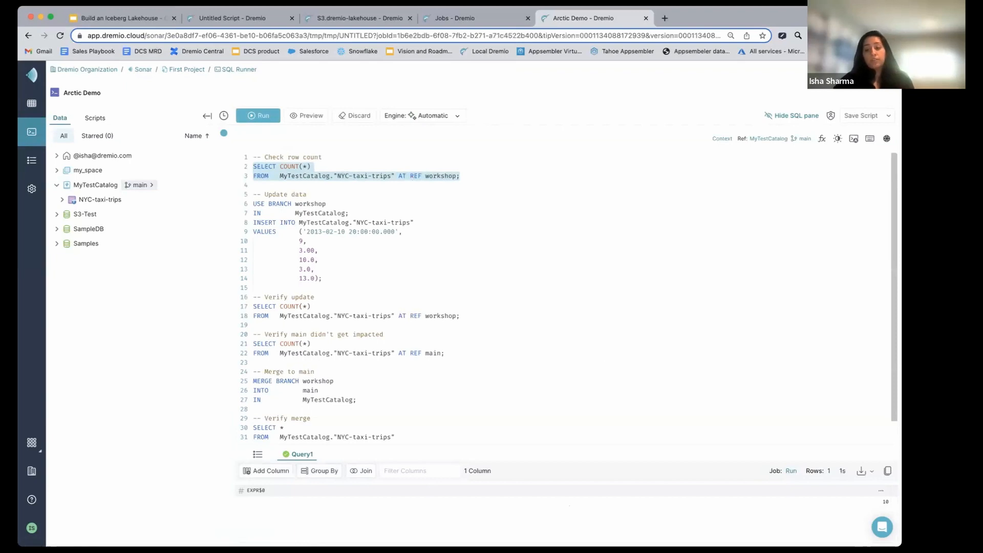
{"action": "left_click", "coordinate": [464, 177]}
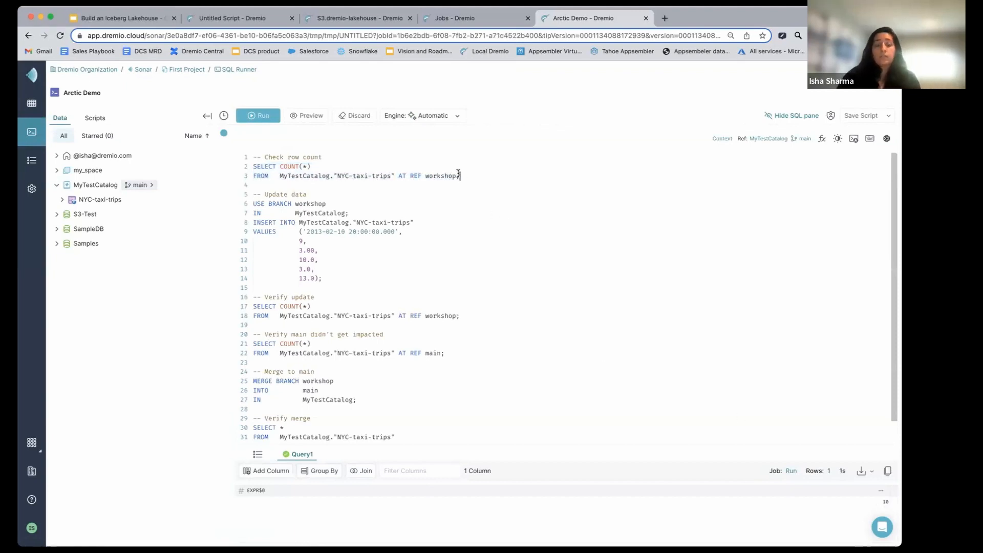
{"action": "left_click_drag", "start_coordinate": [459, 175], "coordinate": [399, 175]}
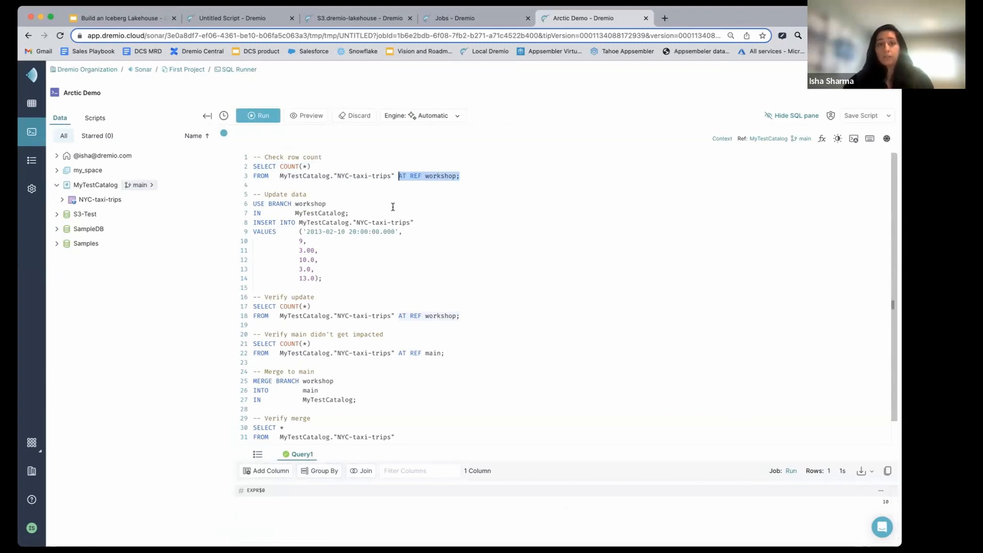
{"action": "left_click", "coordinate": [331, 278]}
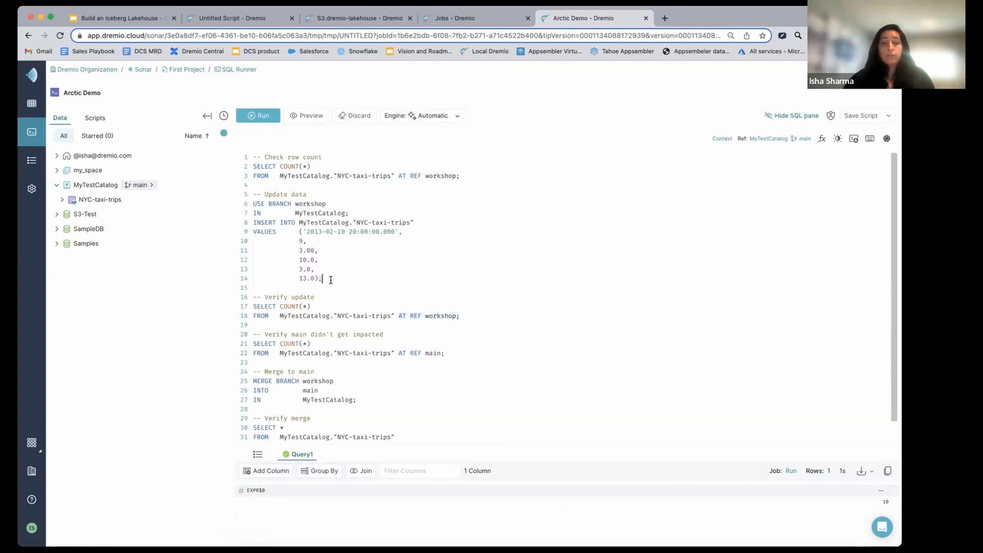
{"action": "left_click_drag", "start_coordinate": [323, 279], "coordinate": [251, 209]}
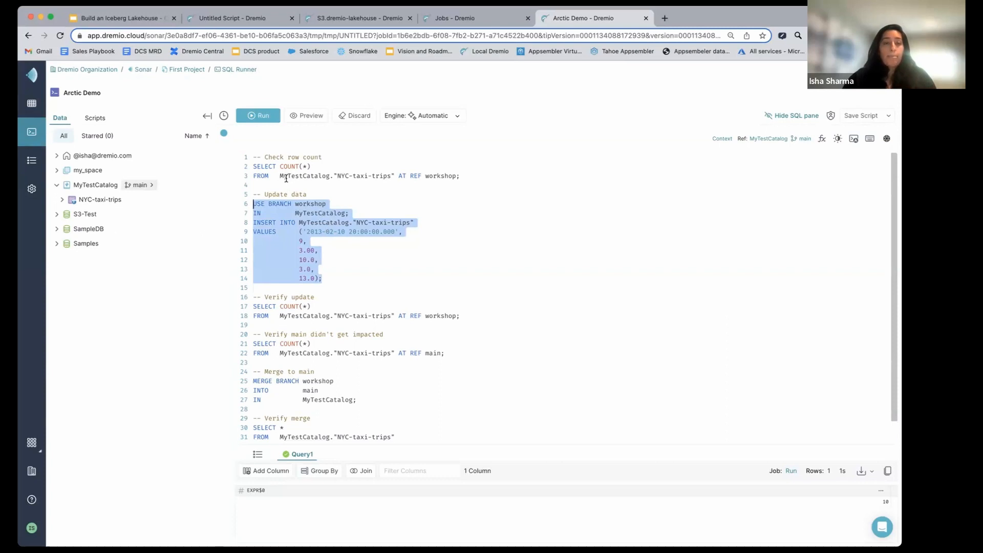
{"action": "left_click", "coordinate": [258, 122]}
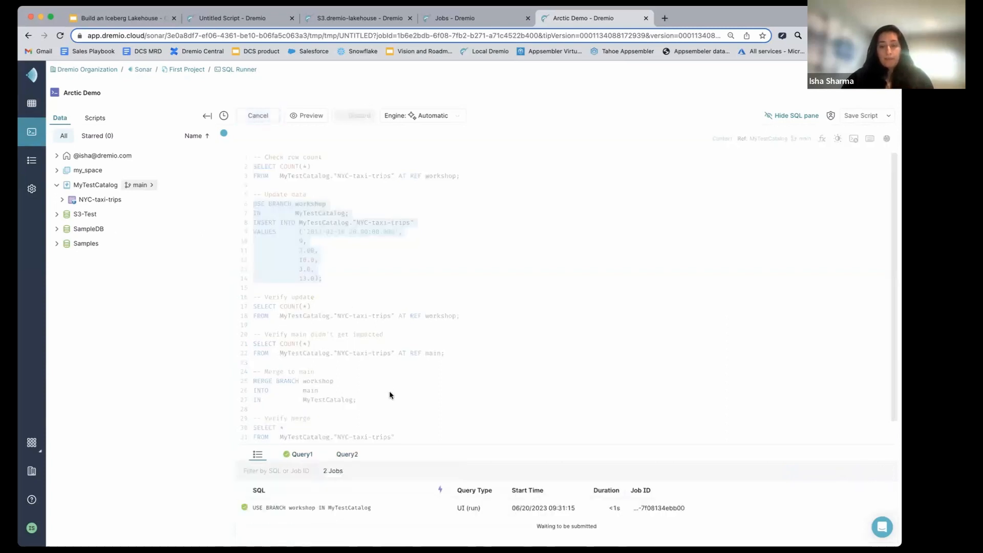
{"action": "left_click", "coordinate": [352, 454]}
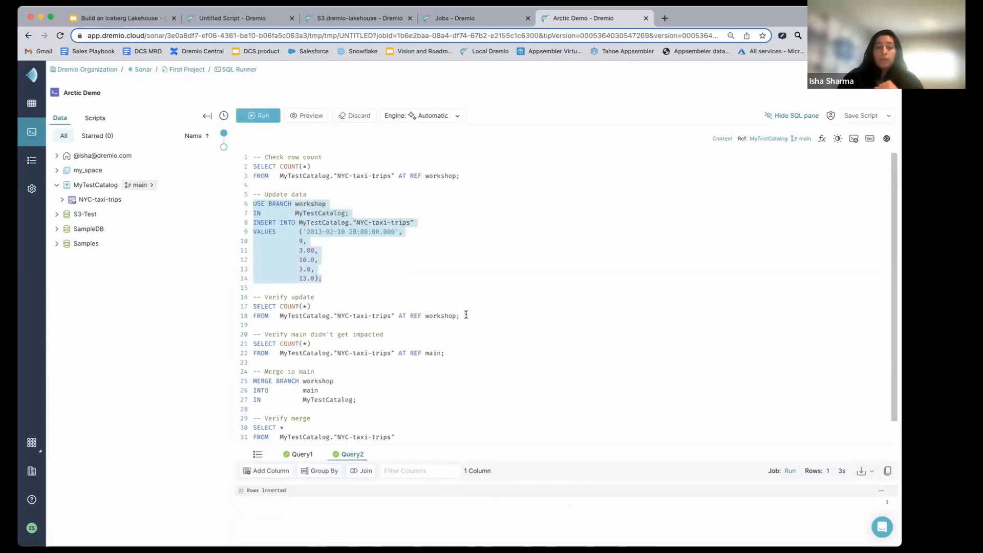
Step: Run the "Verify update" row count on NYC-taxi-trips AT REF workshop, and the "Verify main didn't get impacted" count AT REF main, each separately
{"action": "left_click_drag", "start_coordinate": [466, 314], "coordinate": [252, 310]}
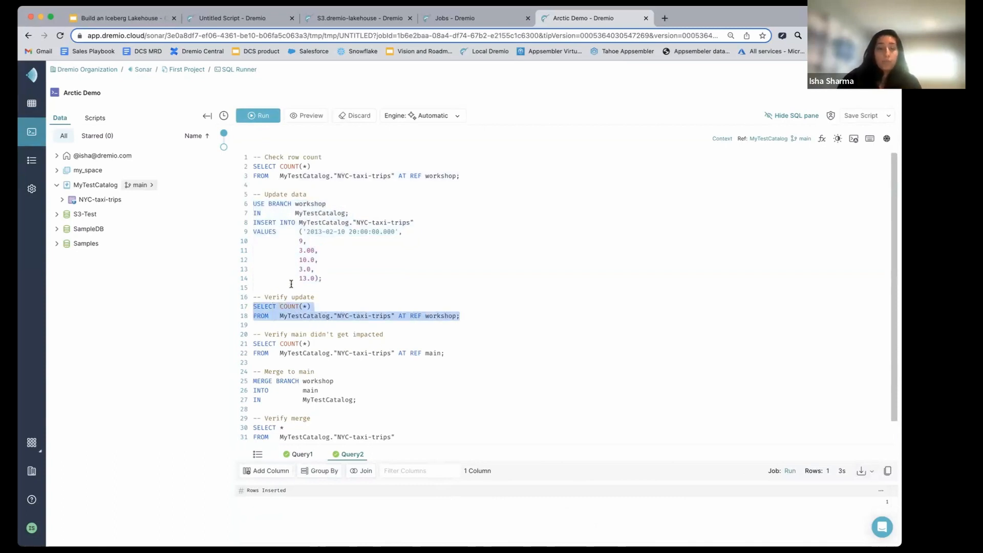
{"action": "left_click", "coordinate": [275, 121]}
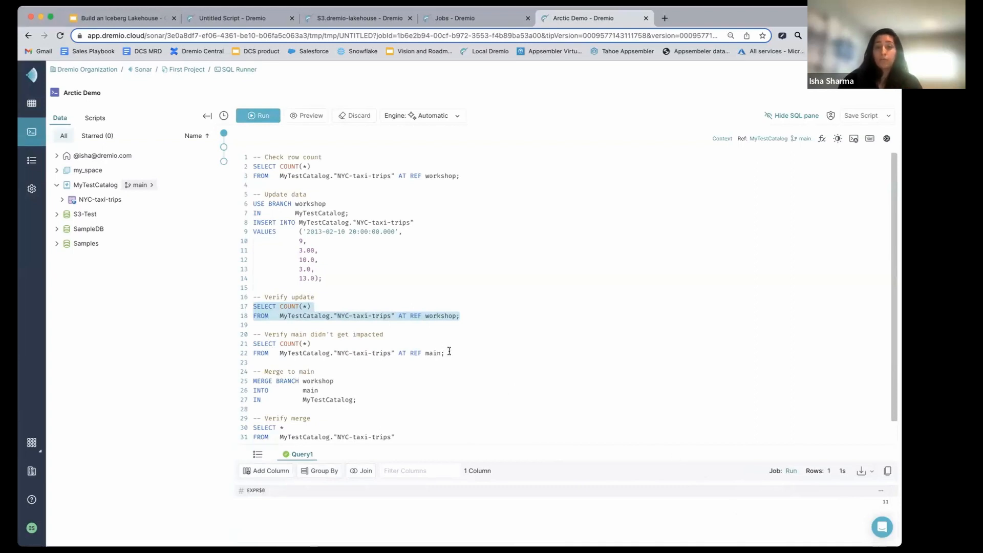
{"action": "left_click_drag", "start_coordinate": [450, 352], "coordinate": [248, 344]}
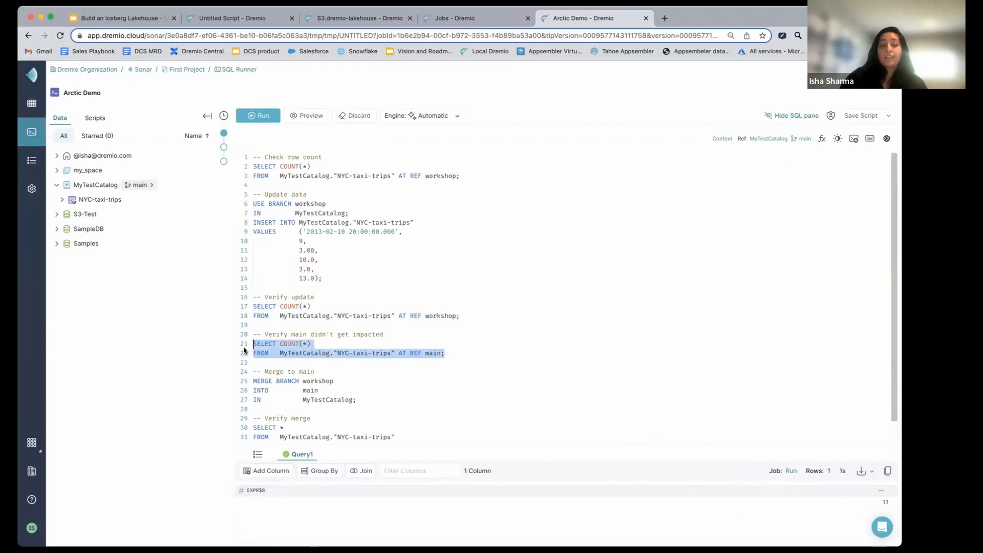
{"action": "left_click", "coordinate": [272, 118]}
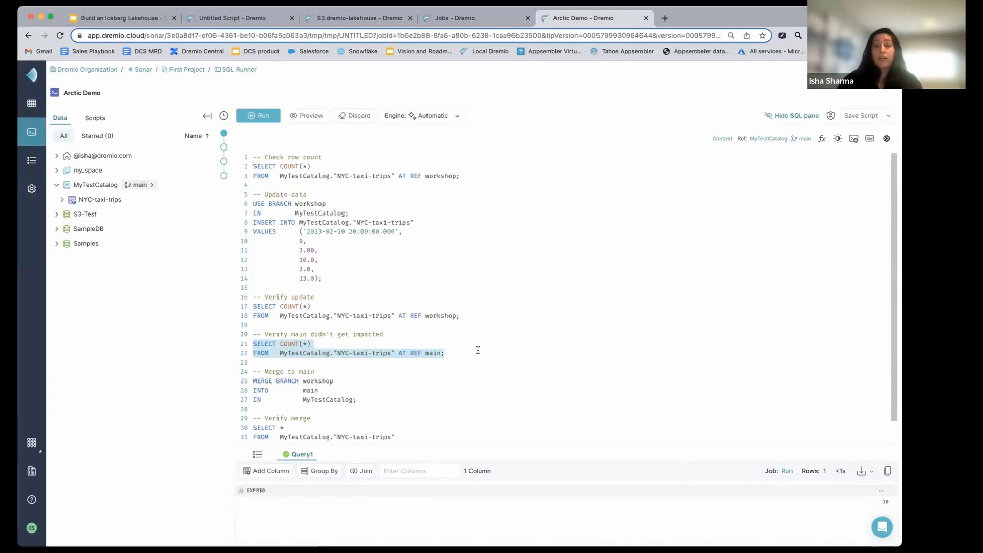
Step: Run only the statement merging branch workshop into main in MyTestCatalog, and query all NYC-taxi-trips rows AT BRANCH main with the "Verify merge" statement
{"action": "scroll", "coordinate": [478, 350], "scroll_direction": "down", "scroll_amount": 2}
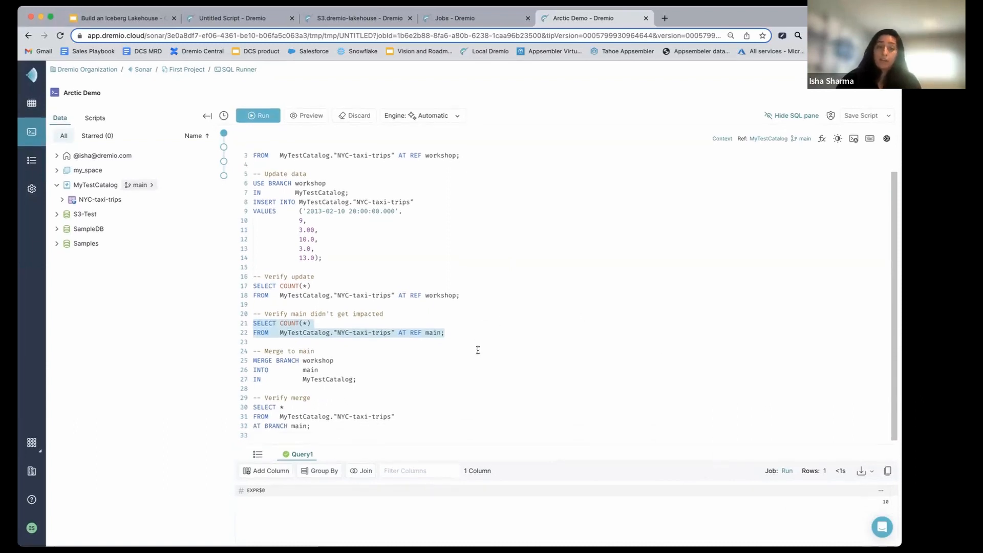
{"action": "left_click", "coordinate": [367, 382]}
{"action": "left_click_drag", "start_coordinate": [367, 382], "coordinate": [249, 365]}
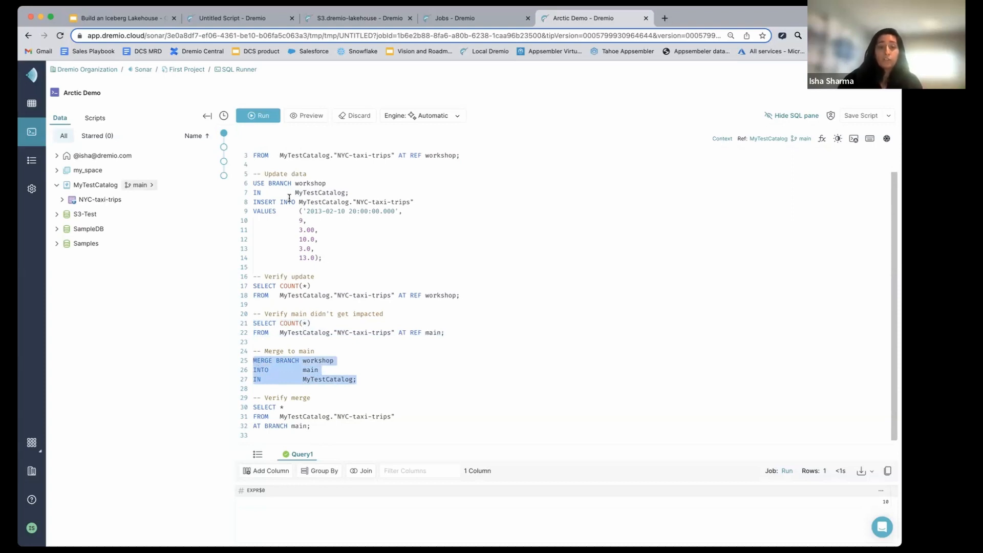
{"action": "left_click", "coordinate": [258, 115]}
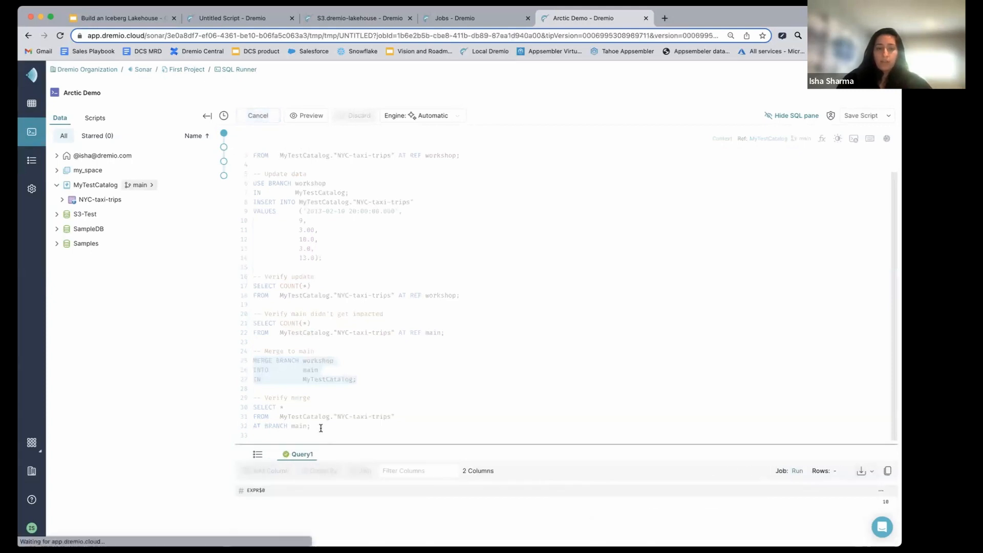
{"action": "left_click_drag", "start_coordinate": [320, 427], "coordinate": [251, 407]}
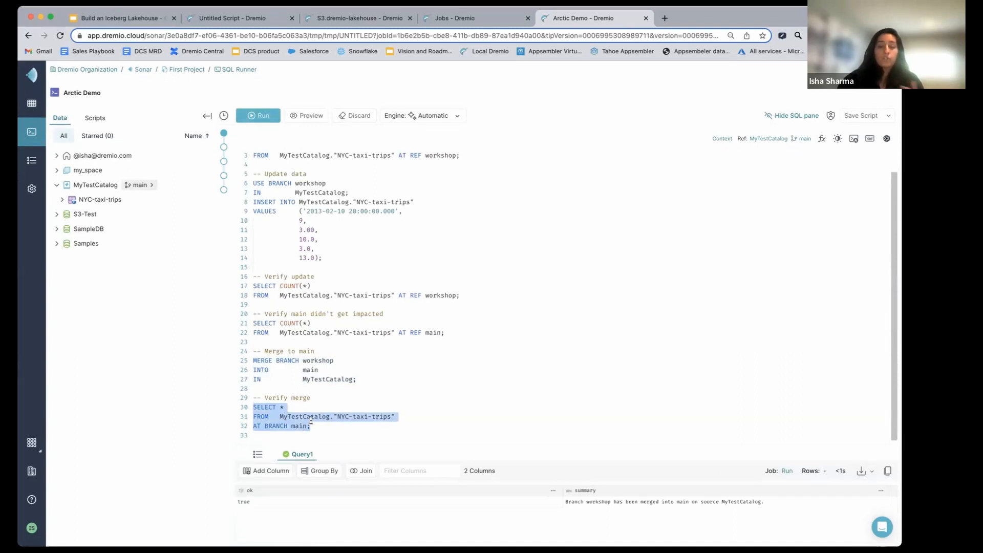
{"action": "left_click", "coordinate": [258, 117]}
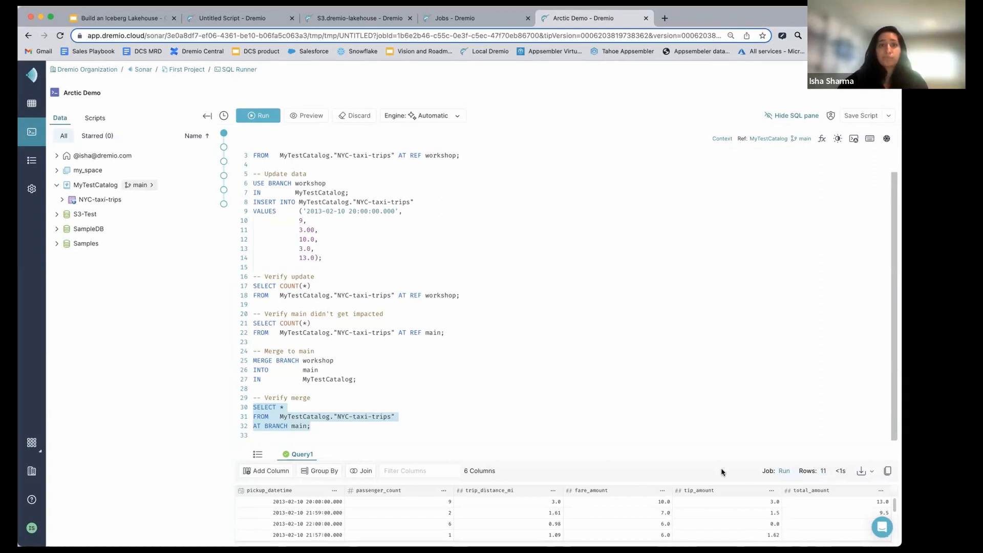
Step: Switch to the Google Slides deck "Build an Iceberg Lakehouse" and show the "Wrap up & Questions" slide
{"action": "left_click", "coordinate": [140, 21]}
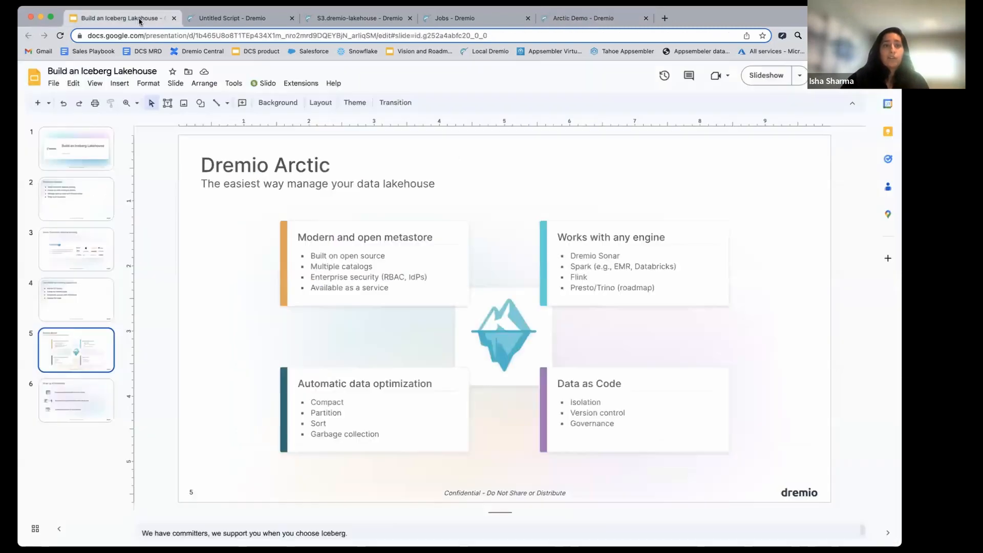
{"action": "left_click", "coordinate": [80, 395]}
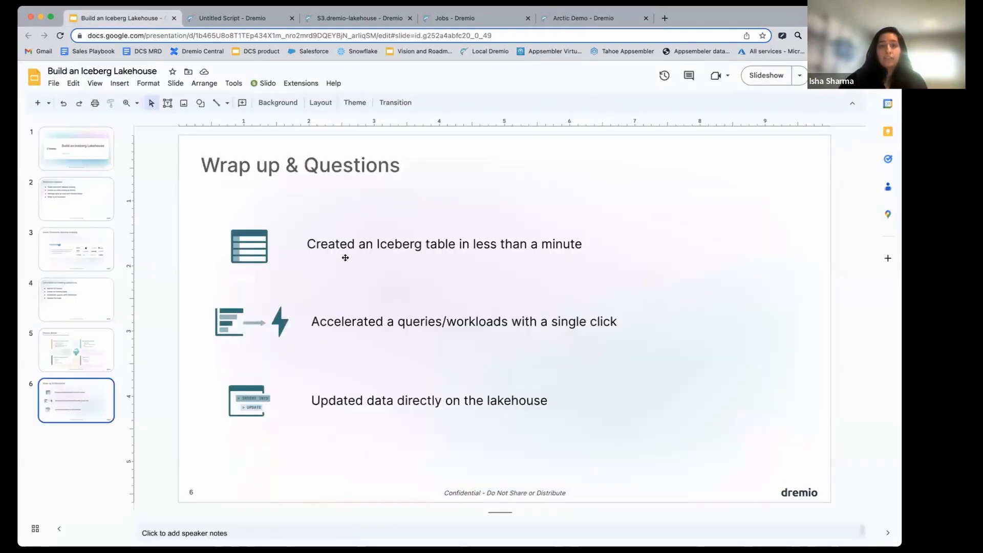